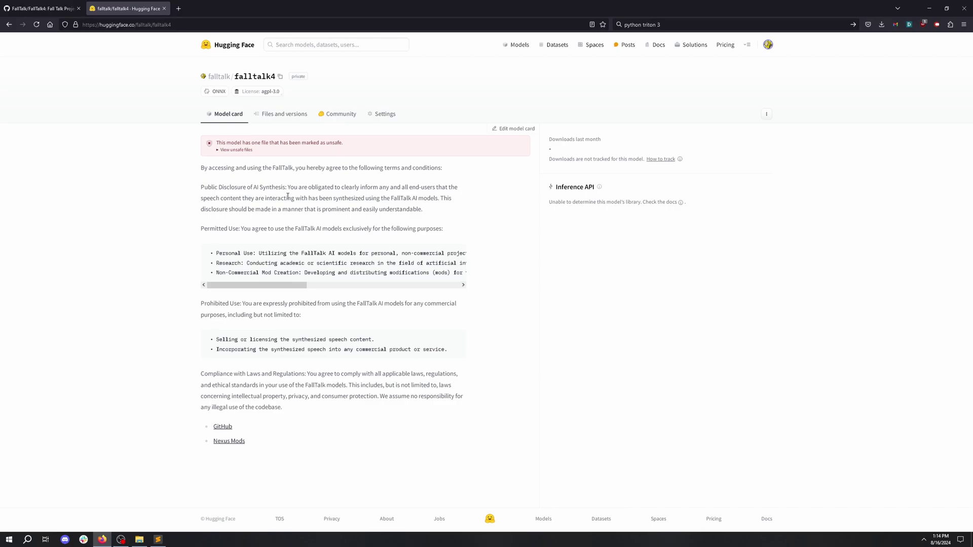
Download the 4.87 GB FallTalk_v1.0.0.zip from the falltalk4 release folder and close the downloads panel
click(284, 117)
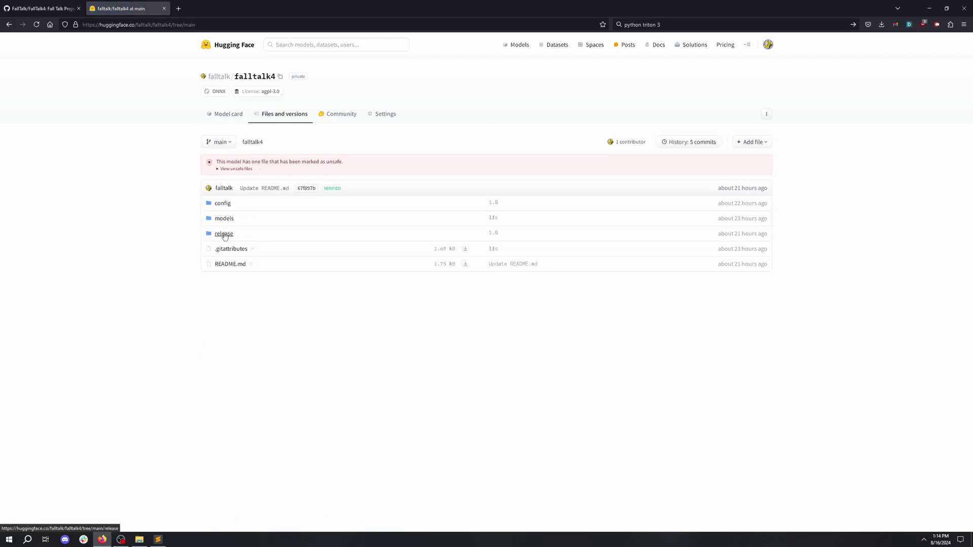
click(224, 235)
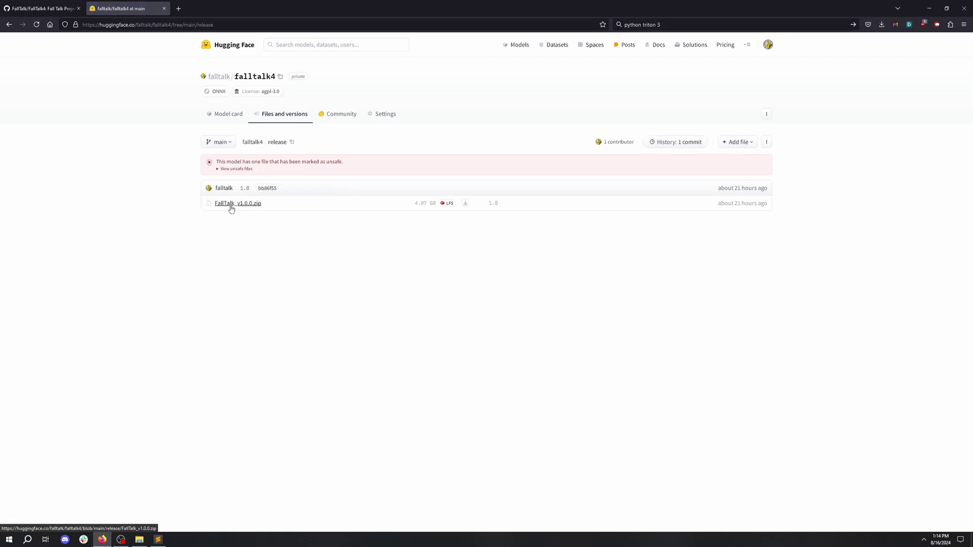
click(231, 206)
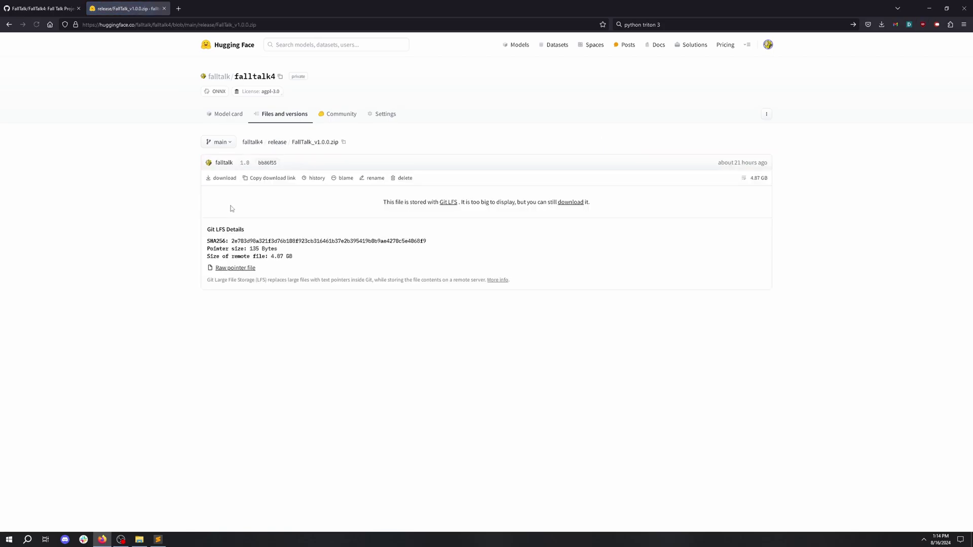
click(221, 179)
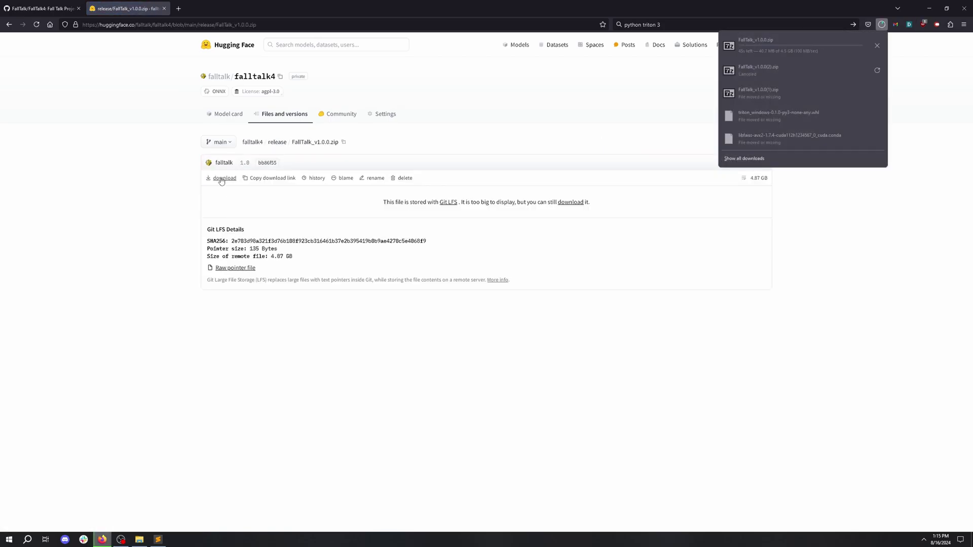
click(159, 279)
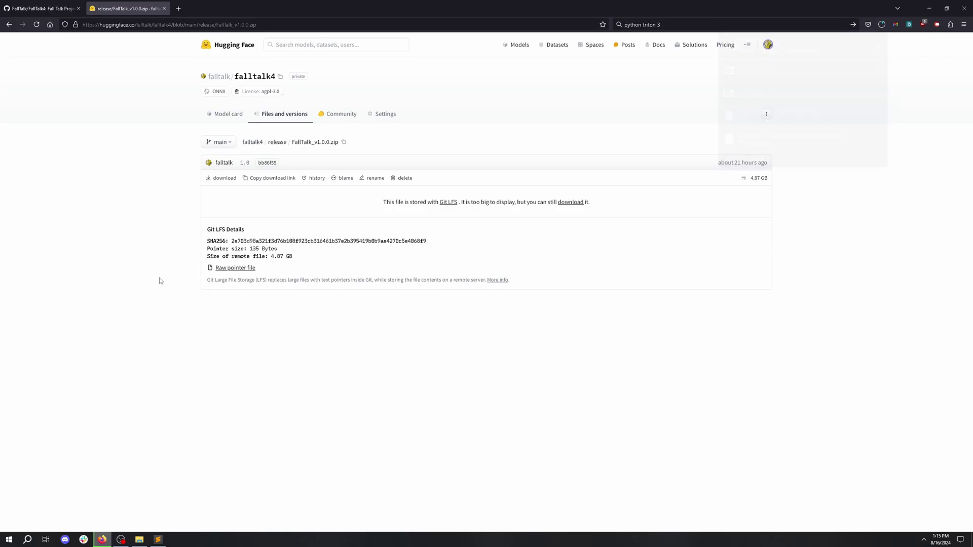
Open the Downloads\FallTalk folder in File Explorer and launch FallTalk.exe
click(139, 539)
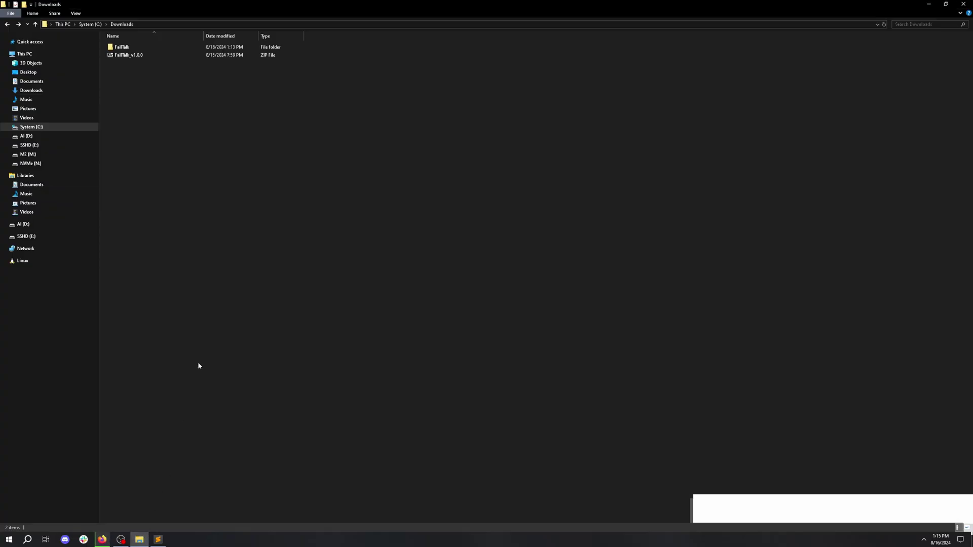
double_click(121, 47)
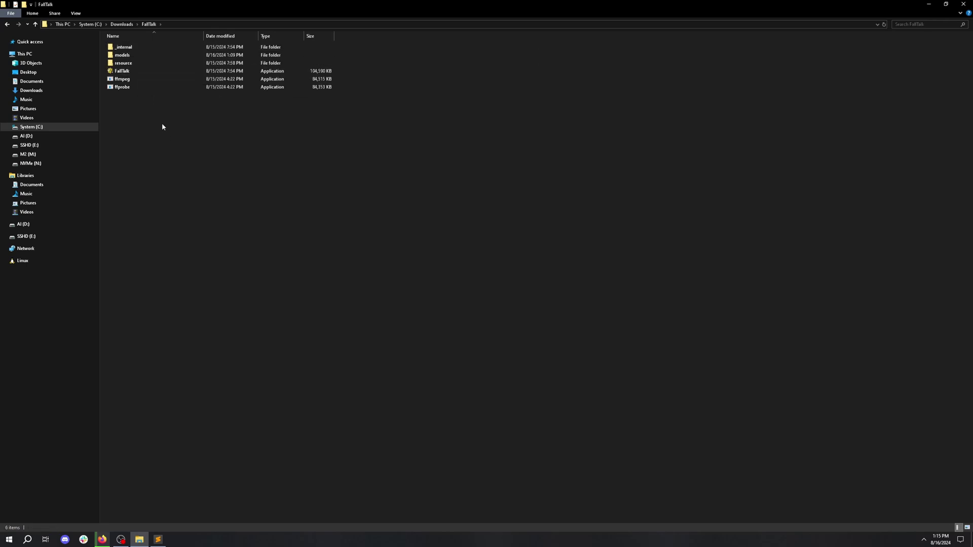
double_click(131, 74)
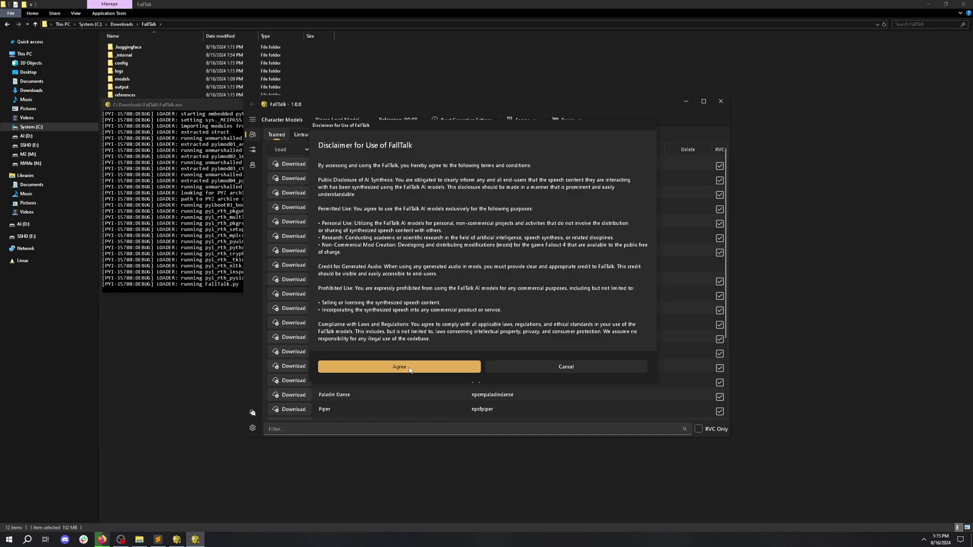
Agree to the usage disclaimer and decline the 10 GB base-model download
click(410, 368)
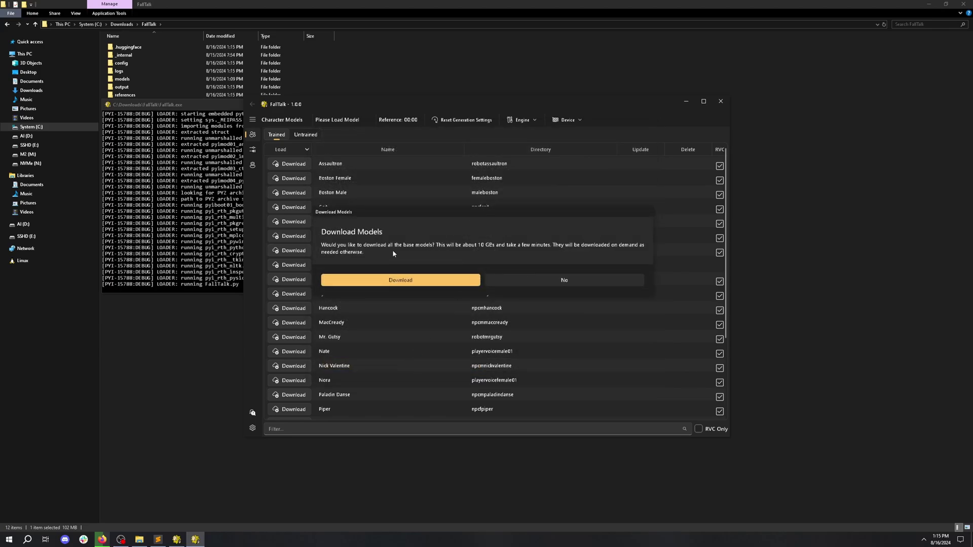
click(562, 280)
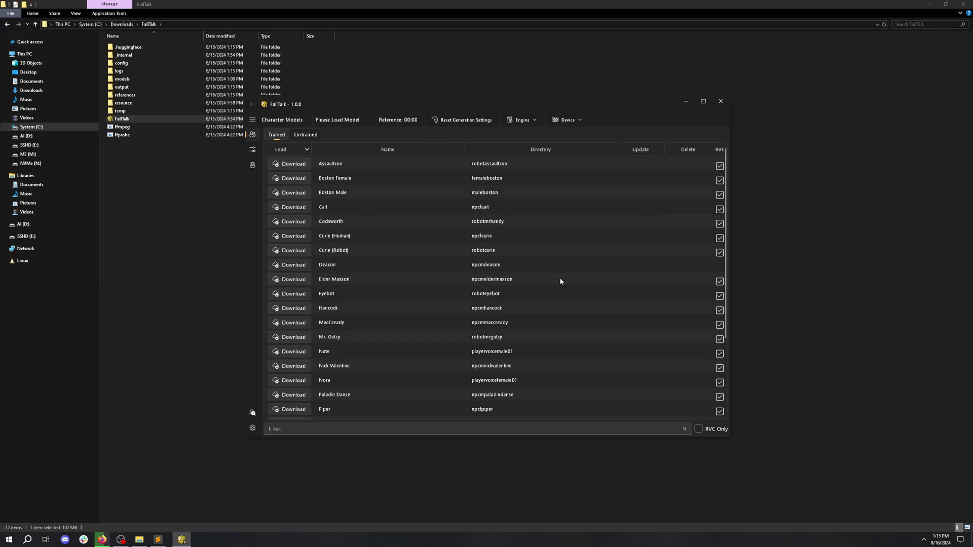
Set FallTalk's interface zoom to 125% in Settings
click(252, 429)
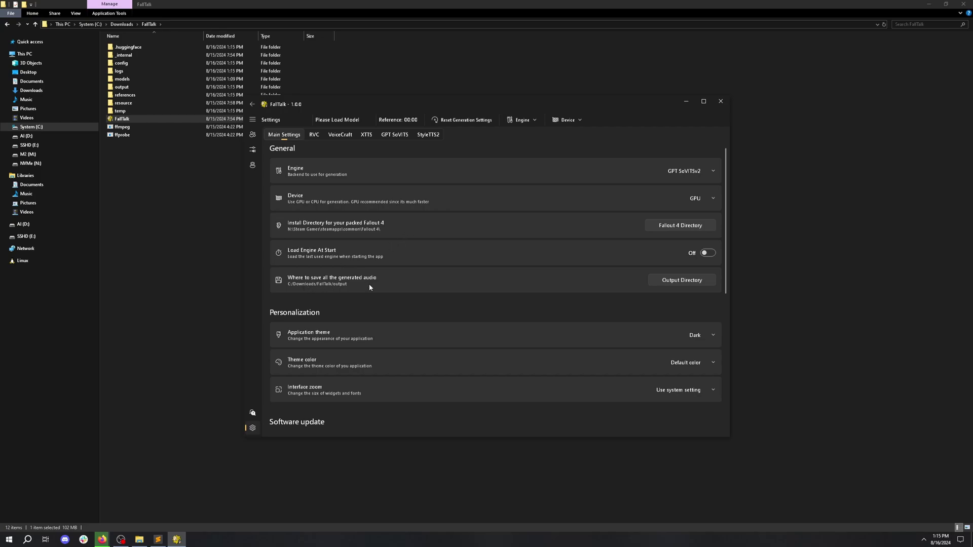
click(343, 397)
scroll(390, 334, down, 2)
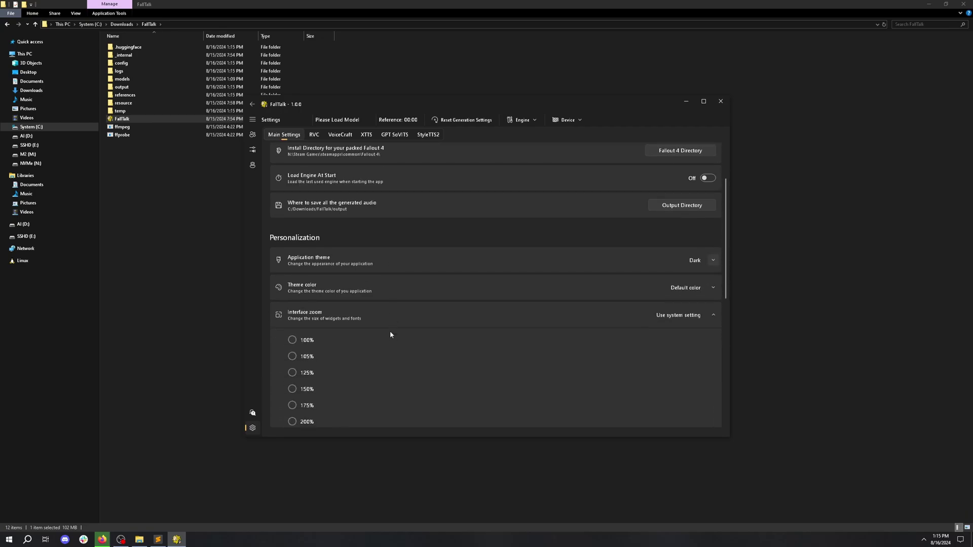
click(301, 373)
Close and relaunch FallTalk.exe so the 125% zoom applies, then maximize its window
click(720, 102)
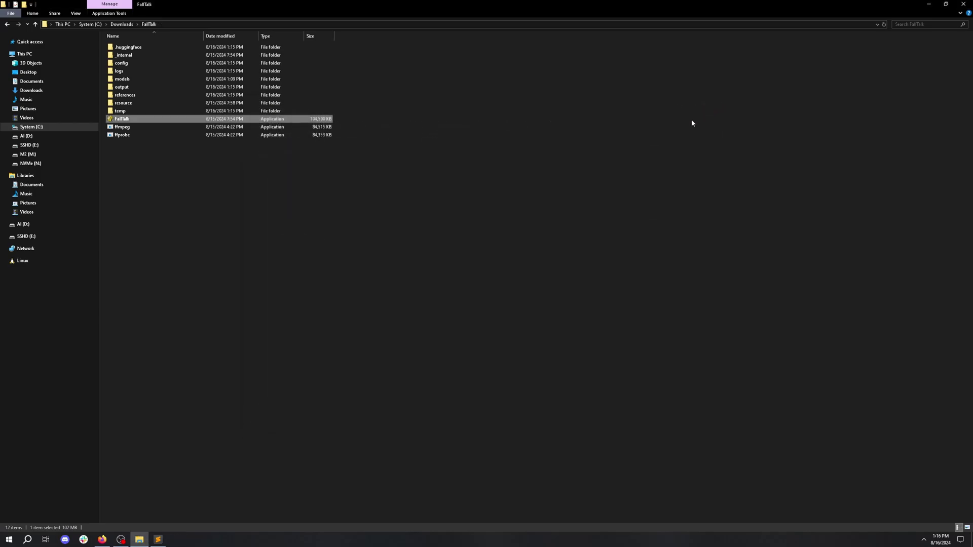
click(546, 200)
double_click(122, 118)
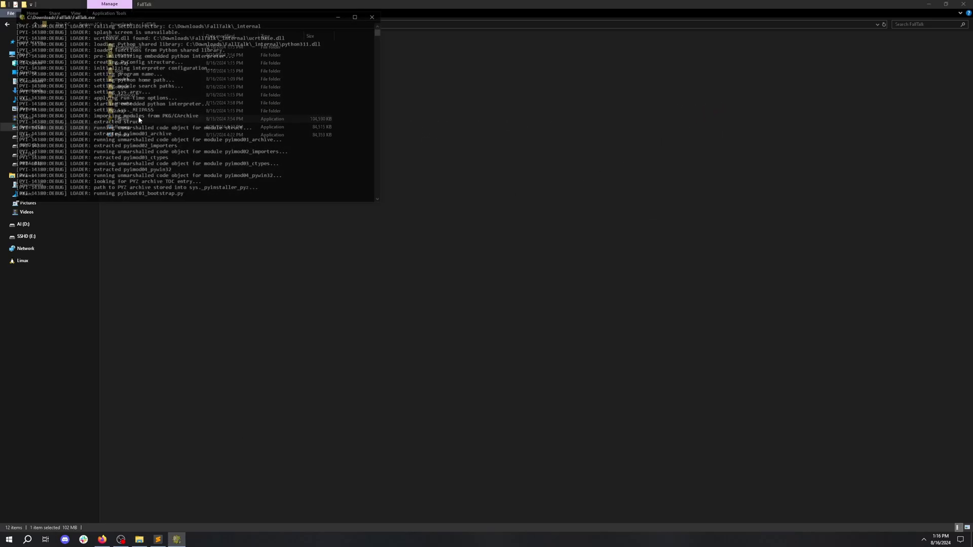
click(475, 203)
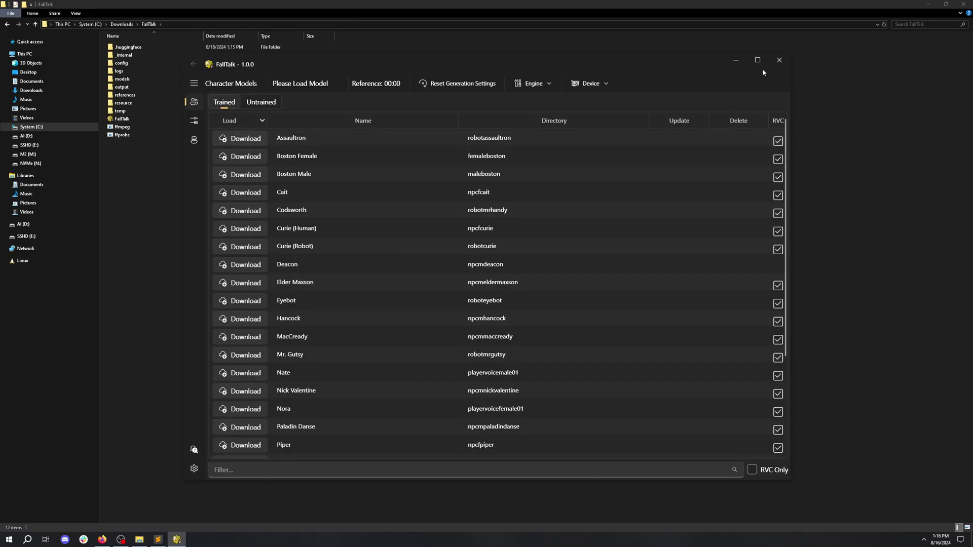
click(758, 62)
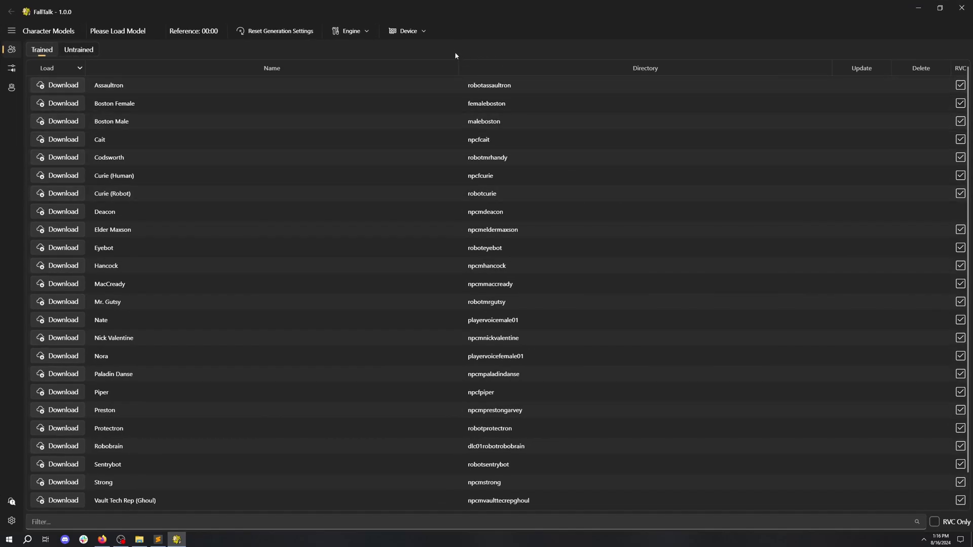
Show the engine list: RVC, GPT_SoVITS, VoiceCraft, XTTSv2 and StyleTTS2
click(353, 31)
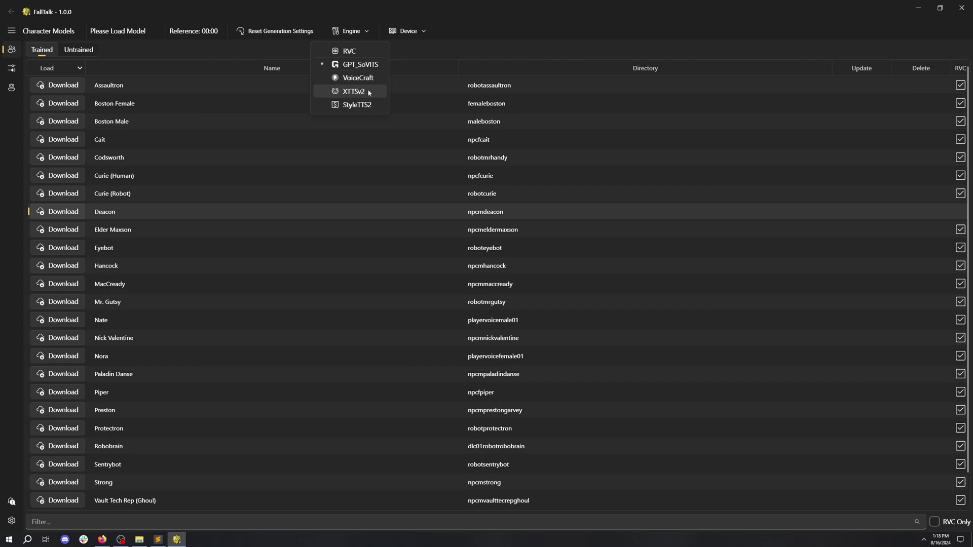
Switch the voice engine to RVC, checking the Device choices without changing them
click(350, 51)
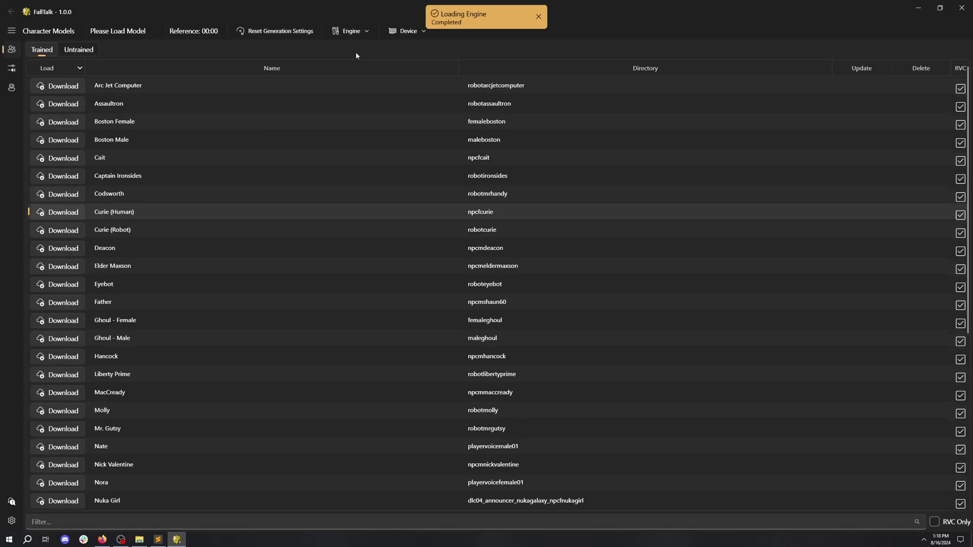
click(407, 33)
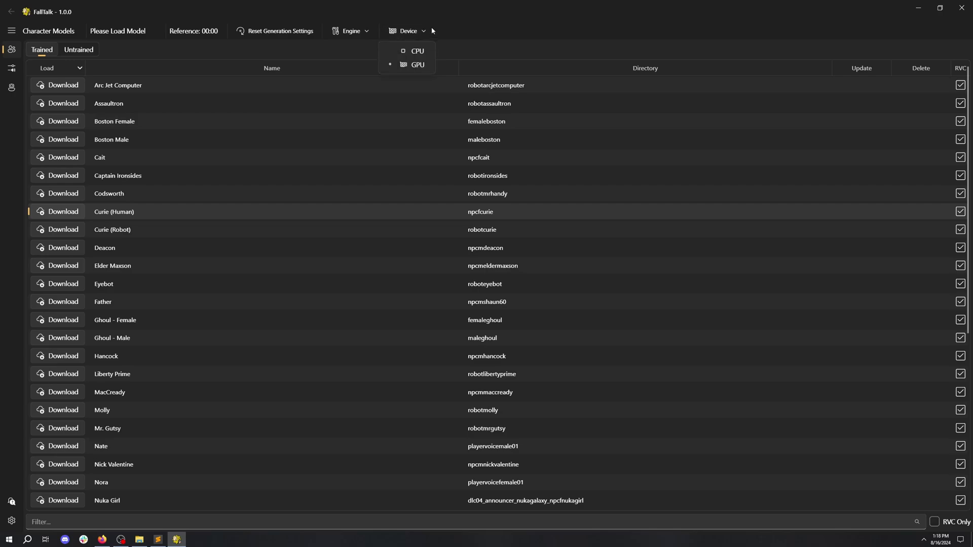
click(453, 27)
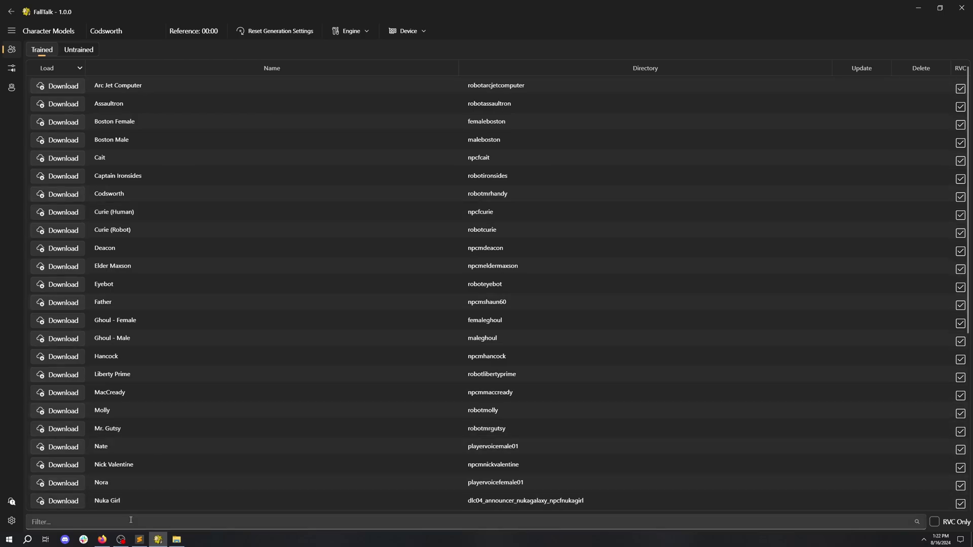
Filter the character list for 'pro', download the Protectron model, then load it
click(138, 519)
text(pro)
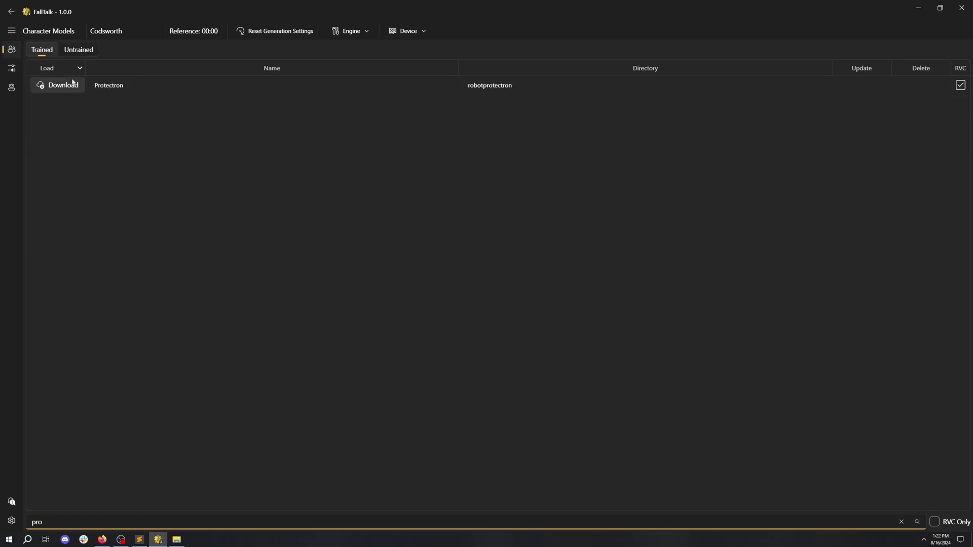
click(74, 86)
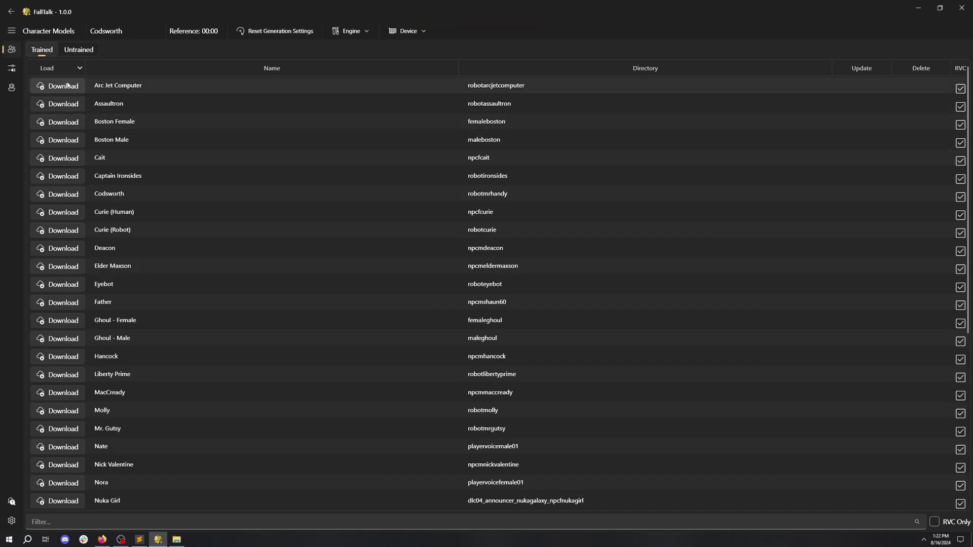
click(122, 520)
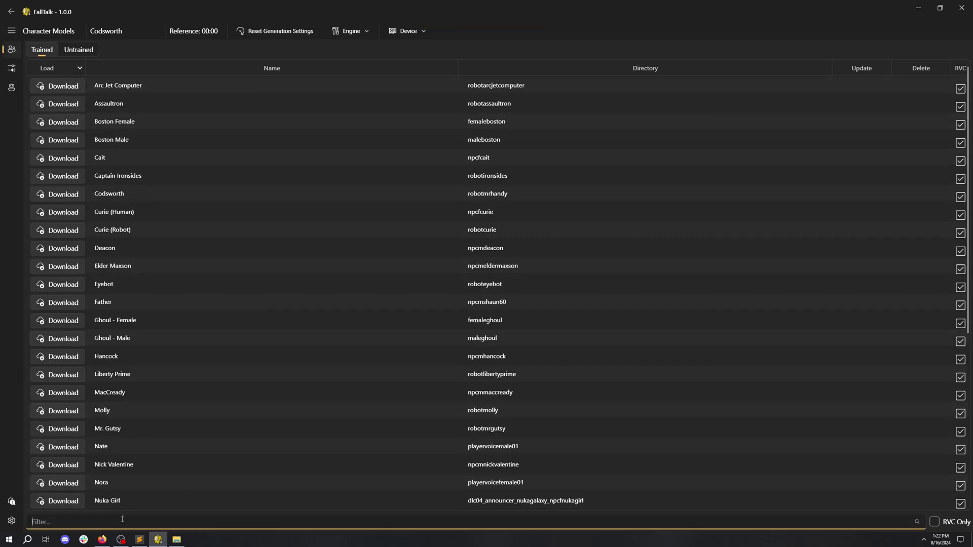
text(p)
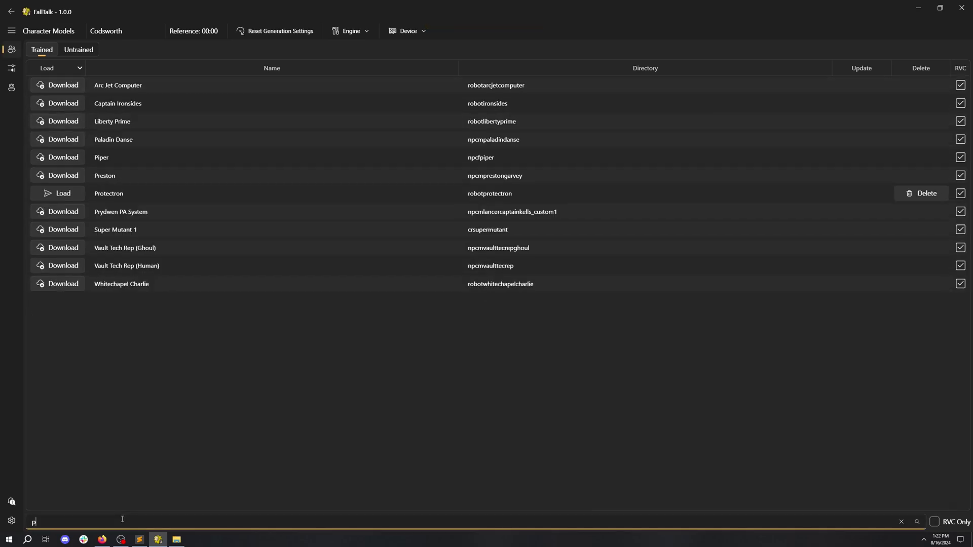
click(58, 193)
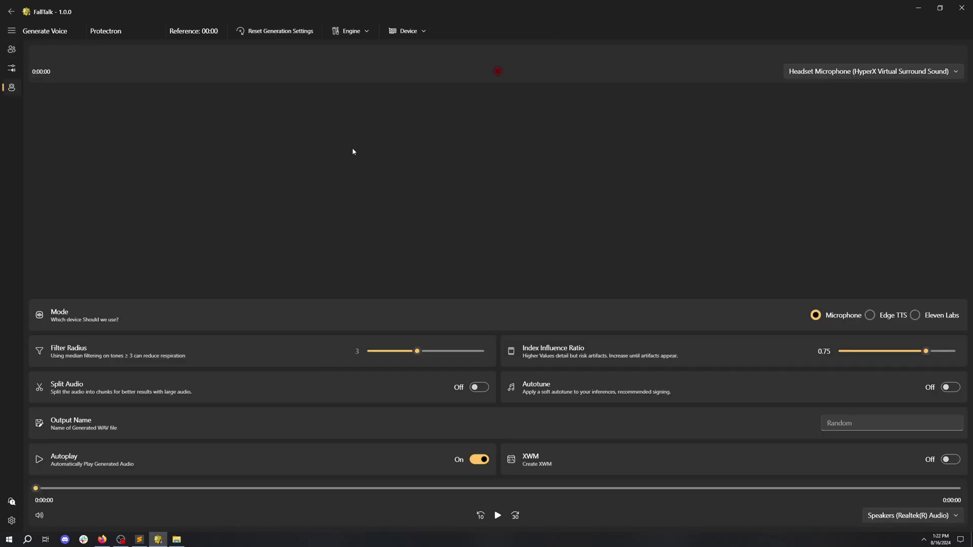
Record a 4-second microphone clip and convert it into Protectron's voice
click(494, 77)
click(501, 70)
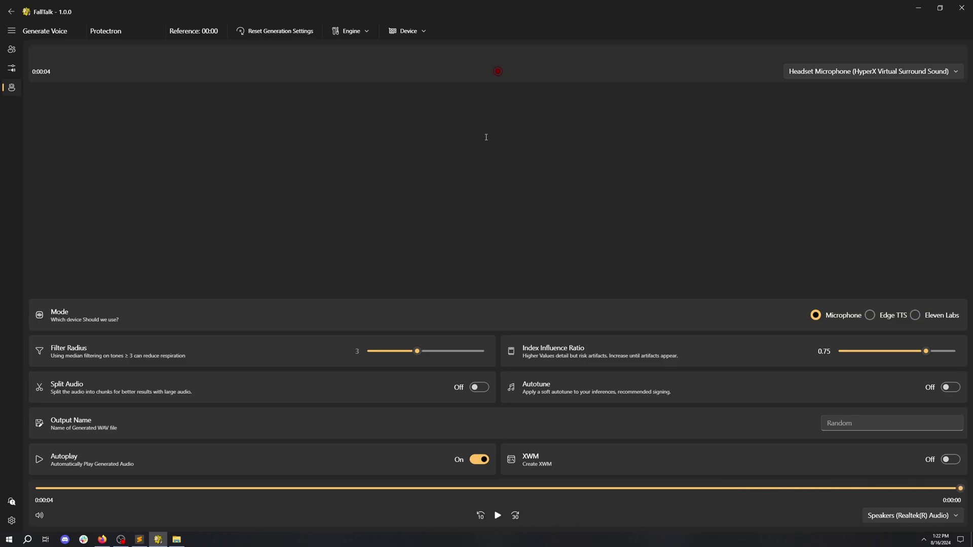
In Edge TTS mode, generate 'Hello Mr Handy, how are you today?' in Protectron's voice
click(870, 316)
click(434, 133)
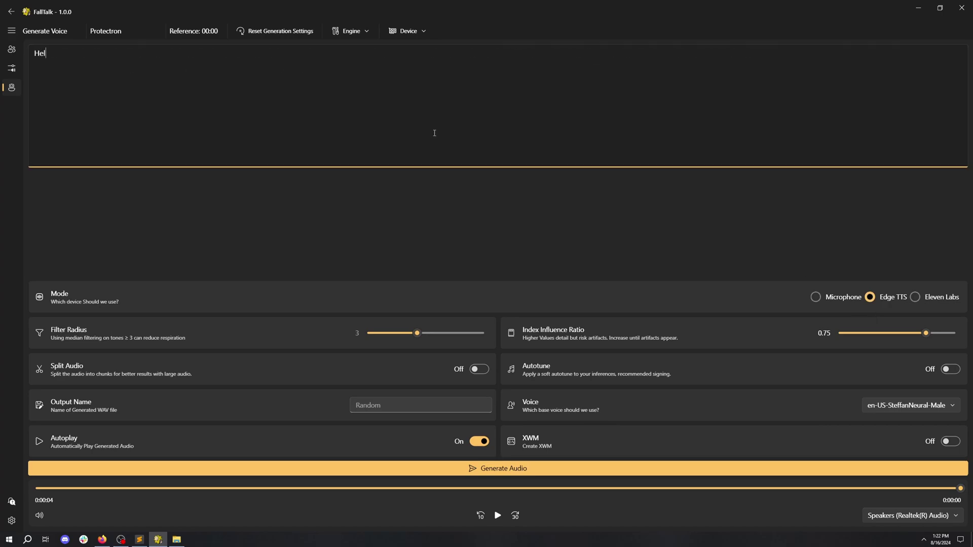
text(lo Mr Handy, hwo)
key(BackSpace)
key(BackSpace)
key(BackSpace)
text(ow are you today?)
click(478, 469)
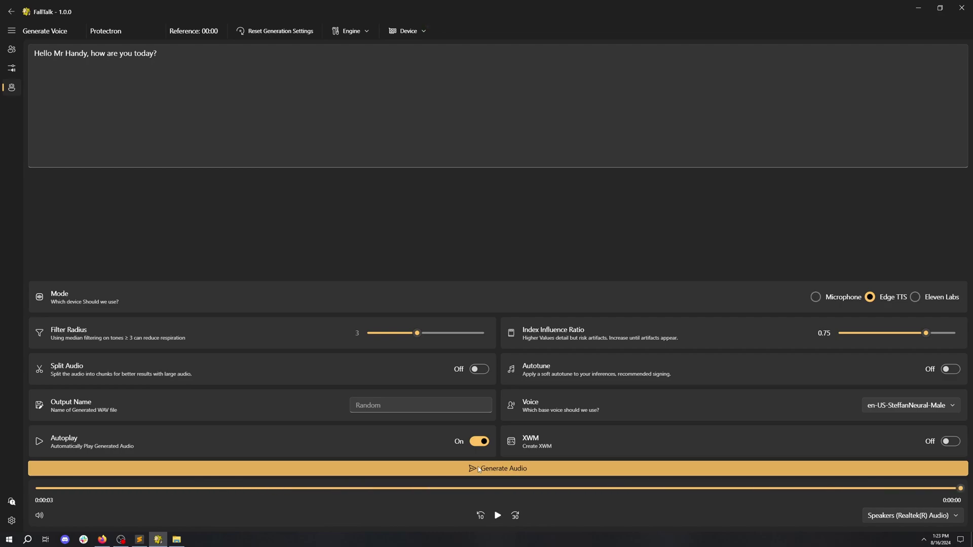
click(345, 106)
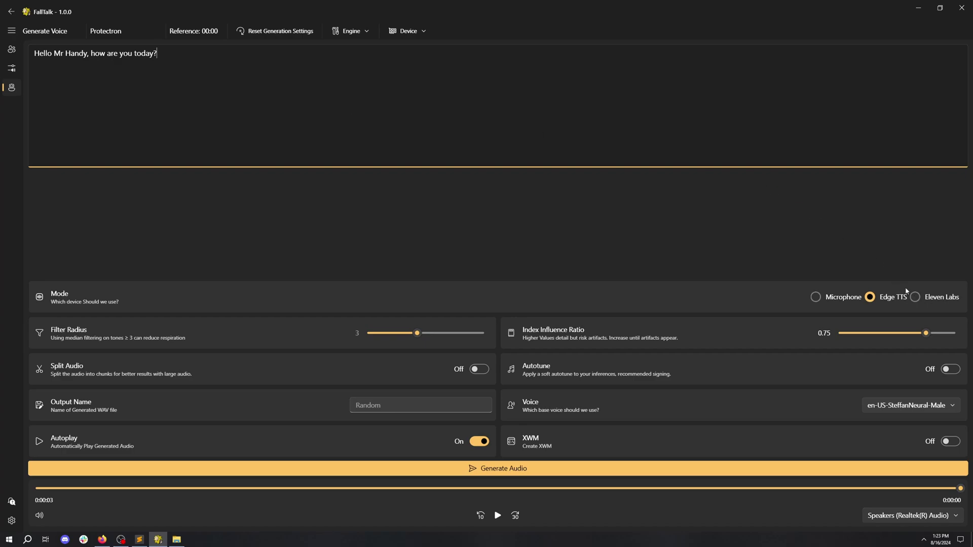
Switch the voice engine to GPT_SoVITS from the Engine dropdown
click(349, 31)
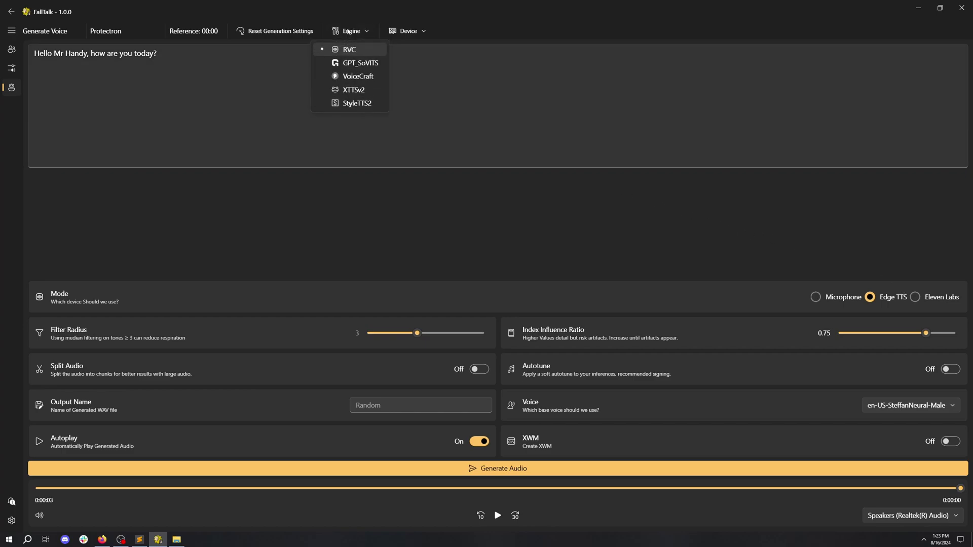
click(354, 65)
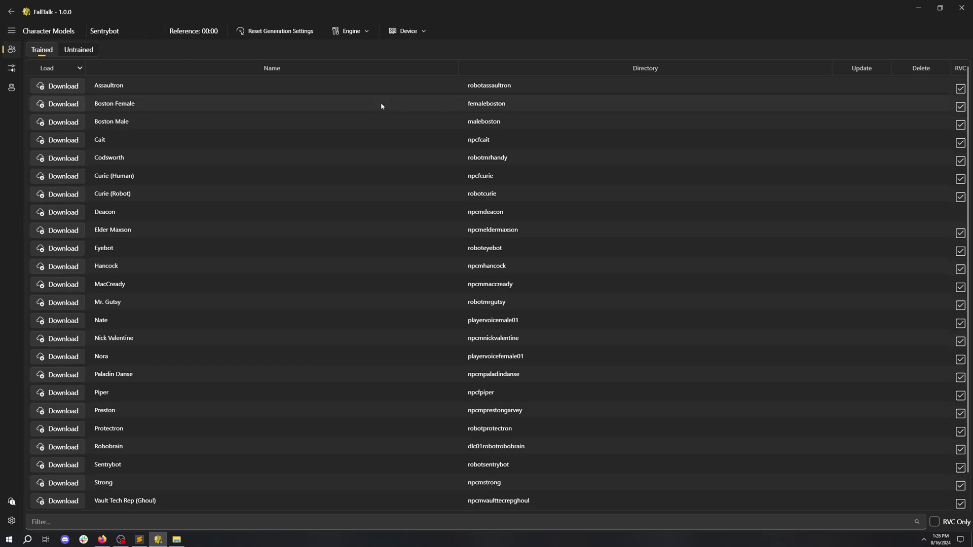
Download the Sentrybot model and preview the 0010c026_1.fuz dialogue clip
click(68, 466)
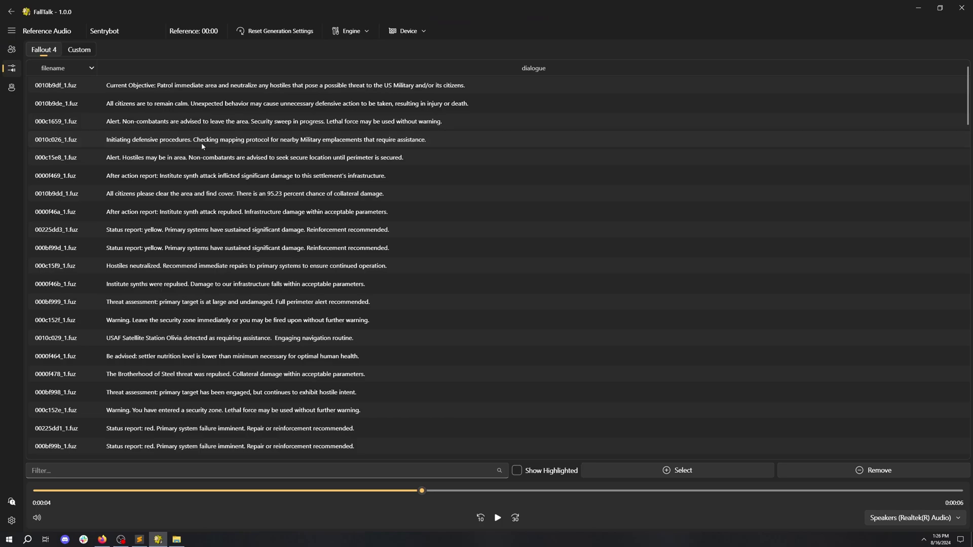
click(202, 142)
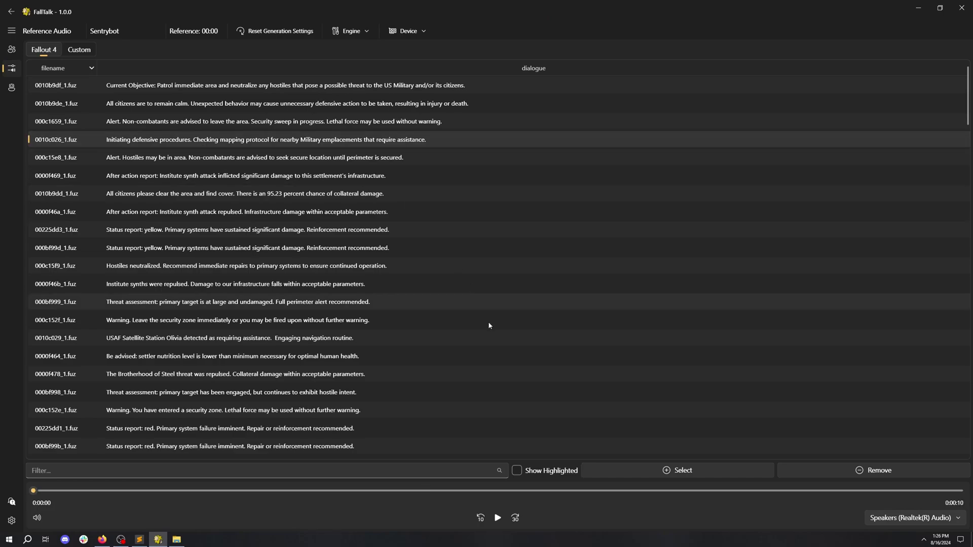
click(497, 517)
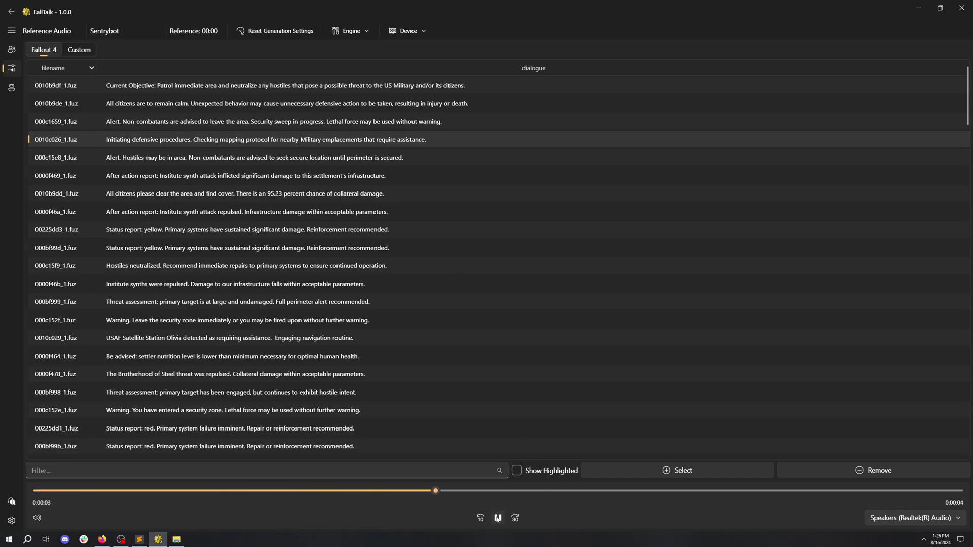
click(497, 518)
Set 000c1659_1.fuz as Sentrybot's reference audio and check the empty Custom list
key(Up)
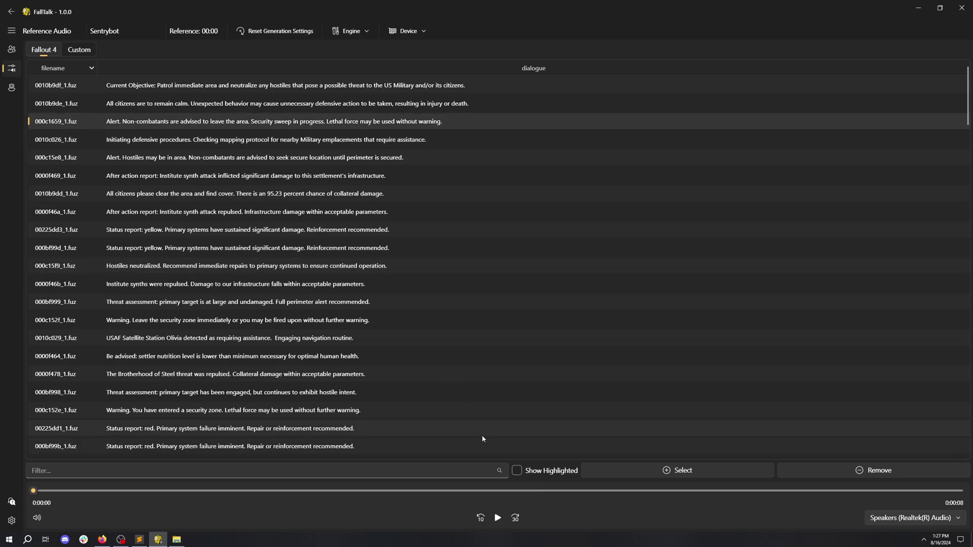
click(497, 517)
click(643, 469)
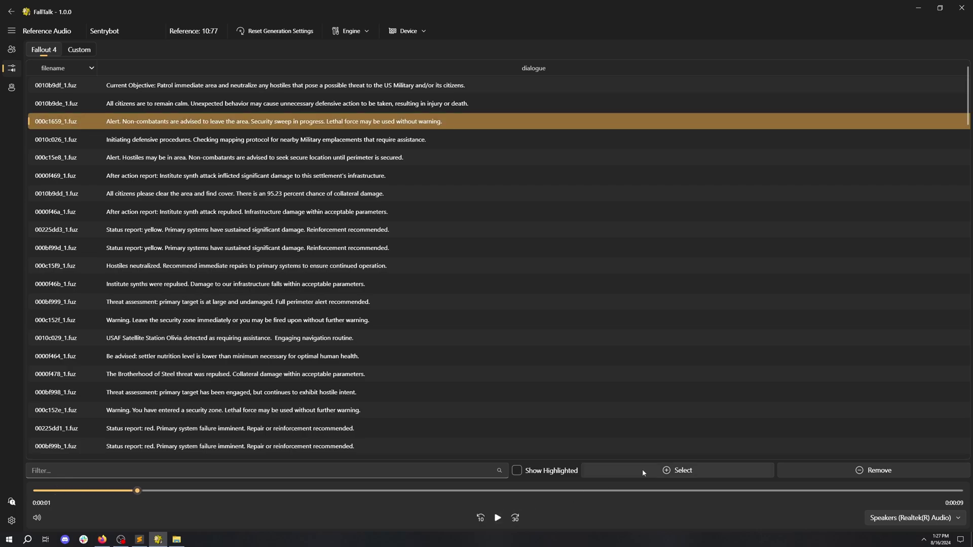
click(517, 471)
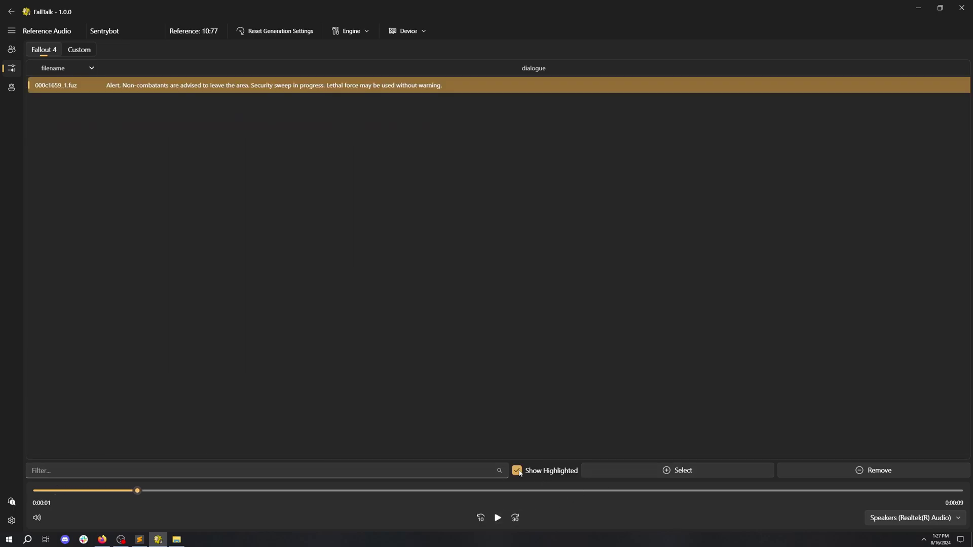
click(517, 470)
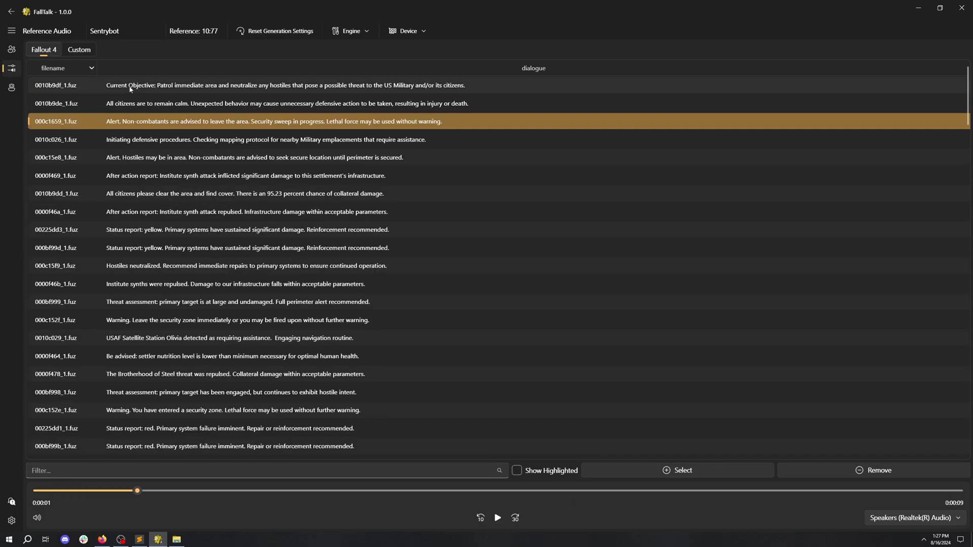
click(79, 49)
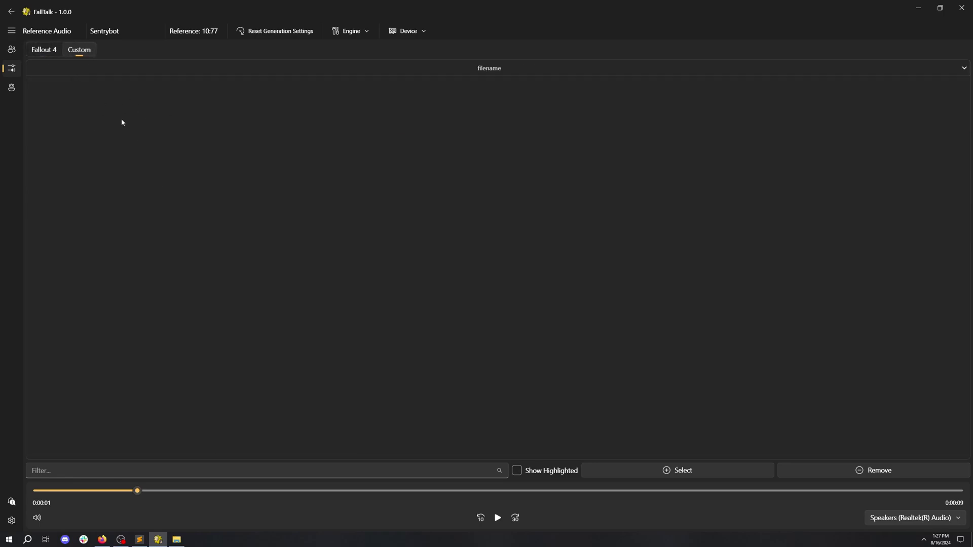
Generate 'Enemies of the United States Army must be eliminated.' in Sentrybot's voice
click(44, 50)
click(11, 87)
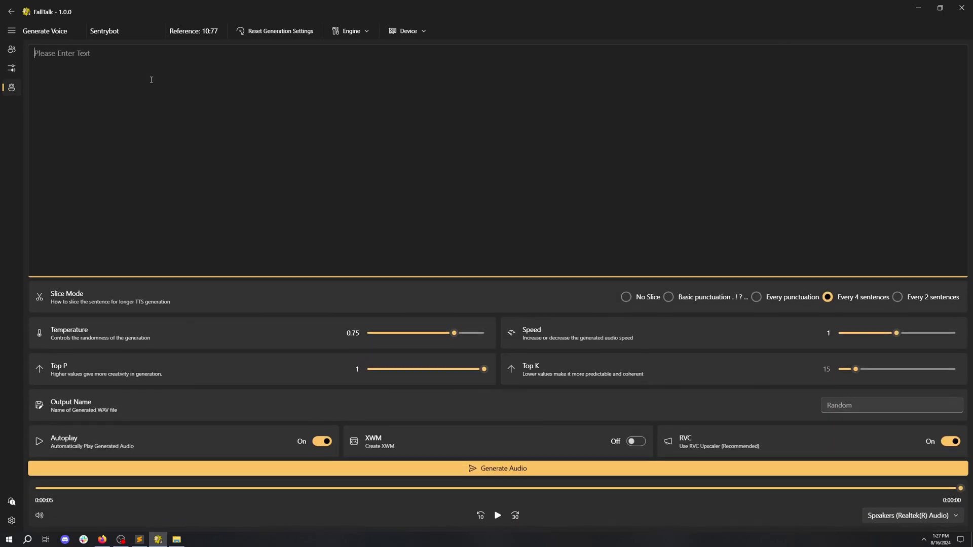
text(Enemies of the United States Army must be e)
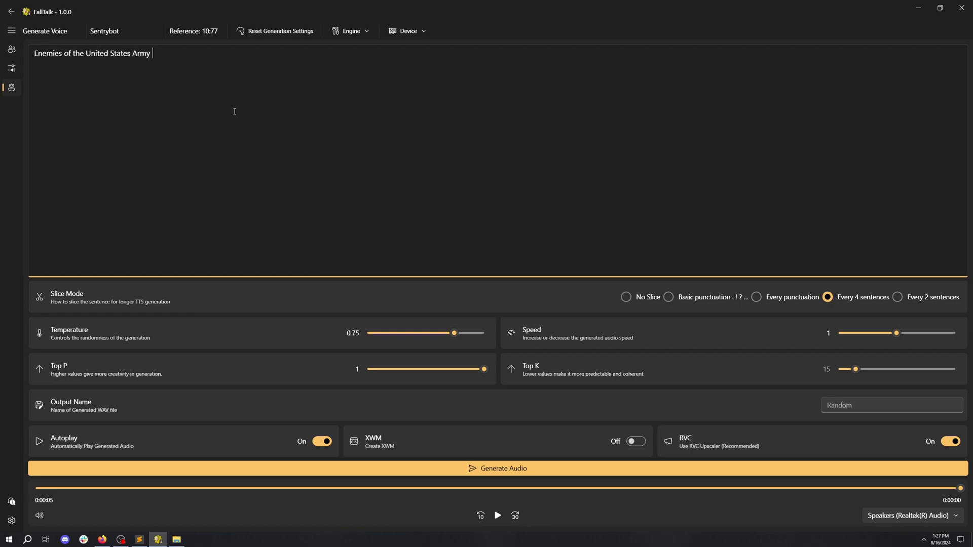
text(liminated.)
click(609, 467)
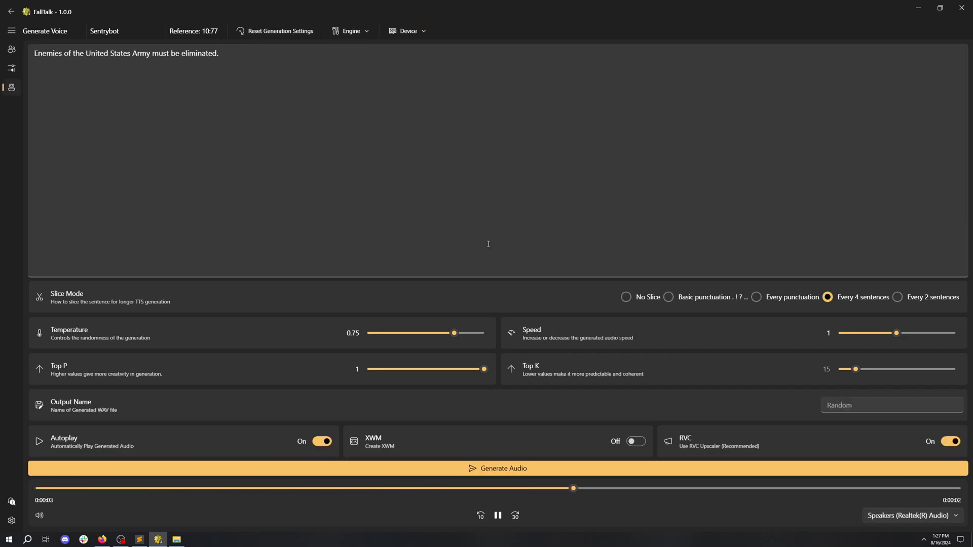
Lower Temperature to 0.45 and Top P to 0.73, then regenerate the Sentrybot line
click(419, 333)
drag(457, 369, 452, 371)
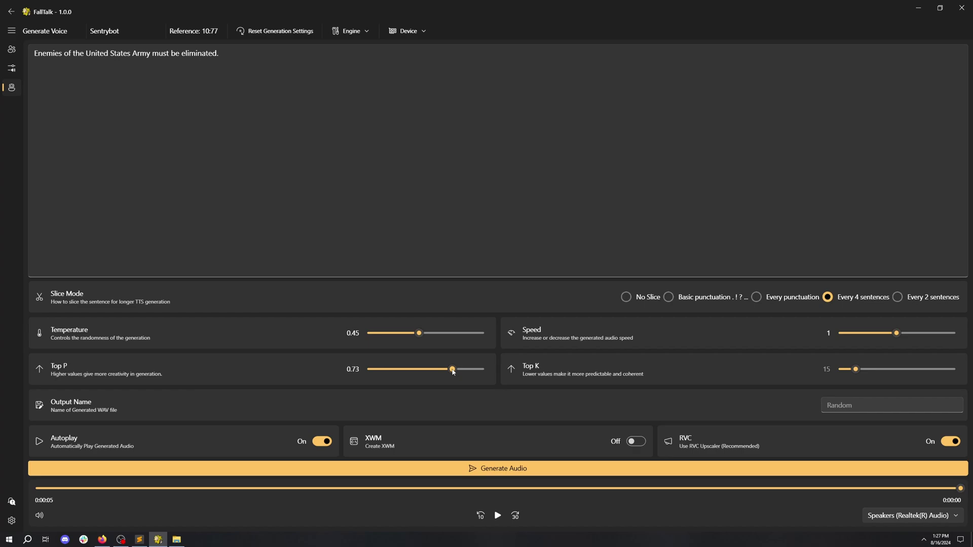
click(567, 475)
click(409, 183)
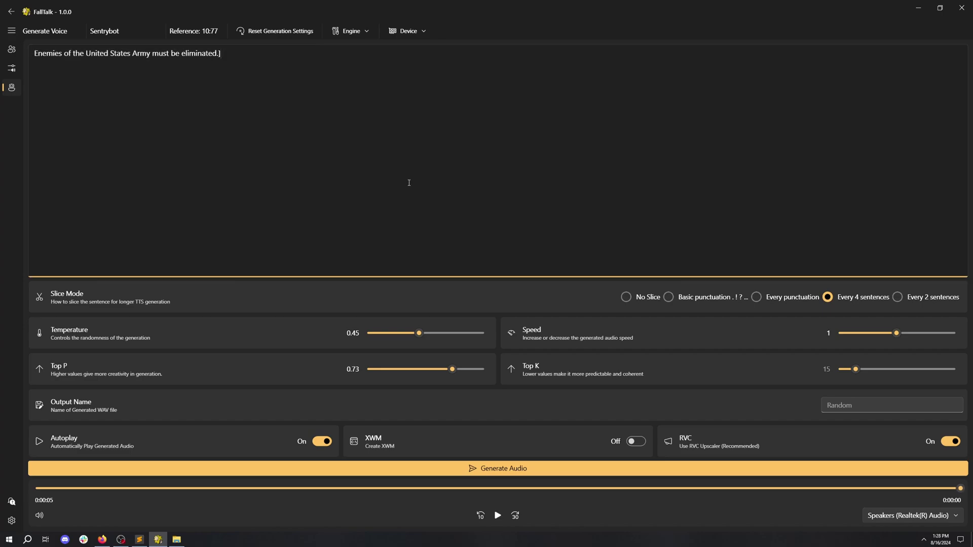
Open FallTalk\output\robotsentrybot and widen the Name column to read the four WAV files
click(177, 539)
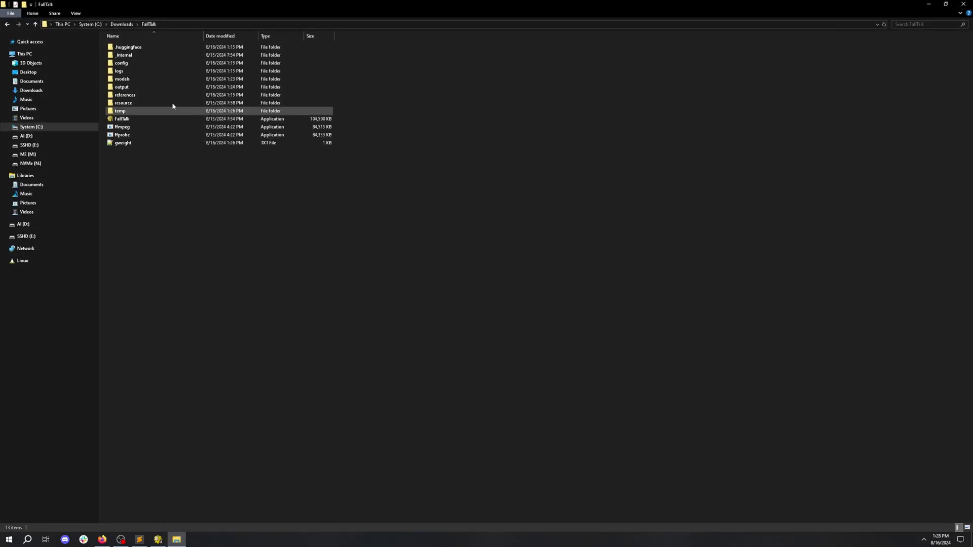
double_click(130, 87)
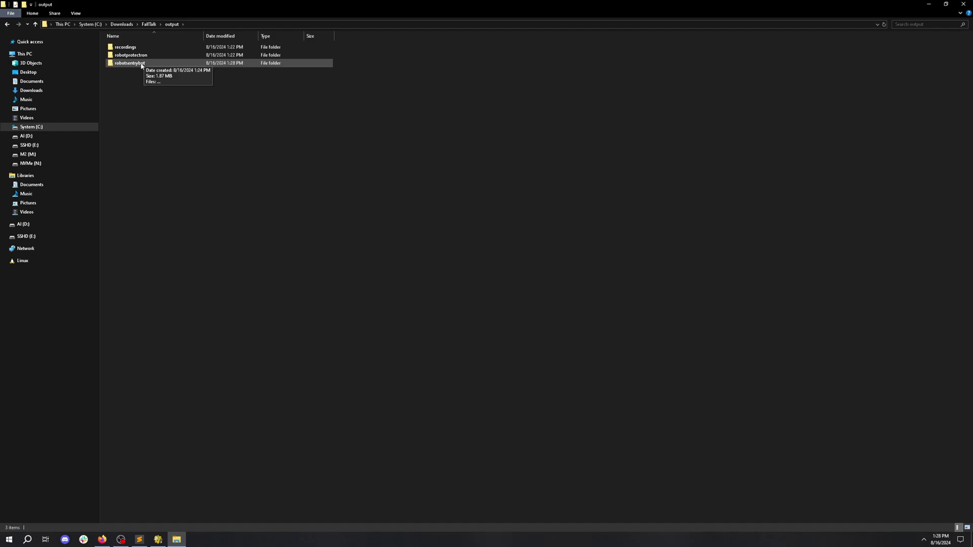
double_click(130, 63)
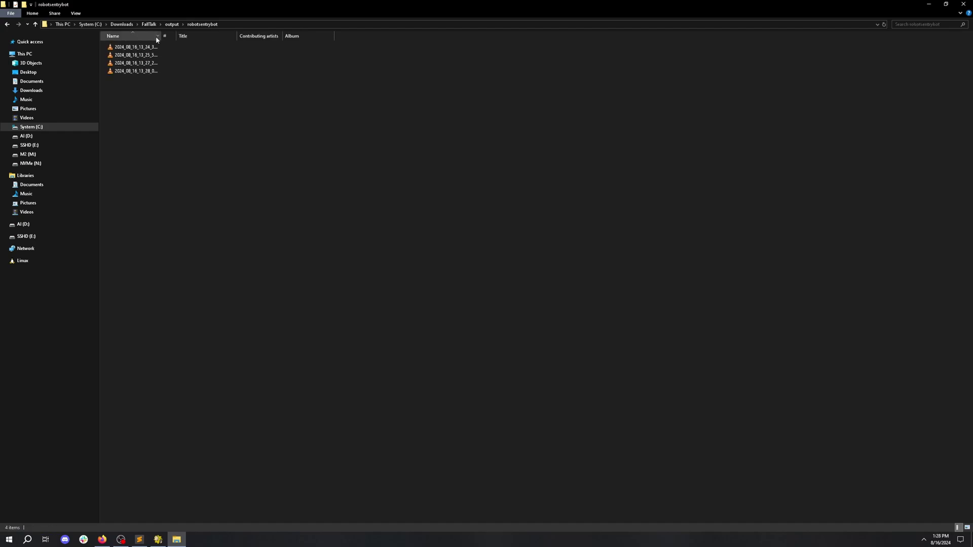
drag(163, 37, 298, 40)
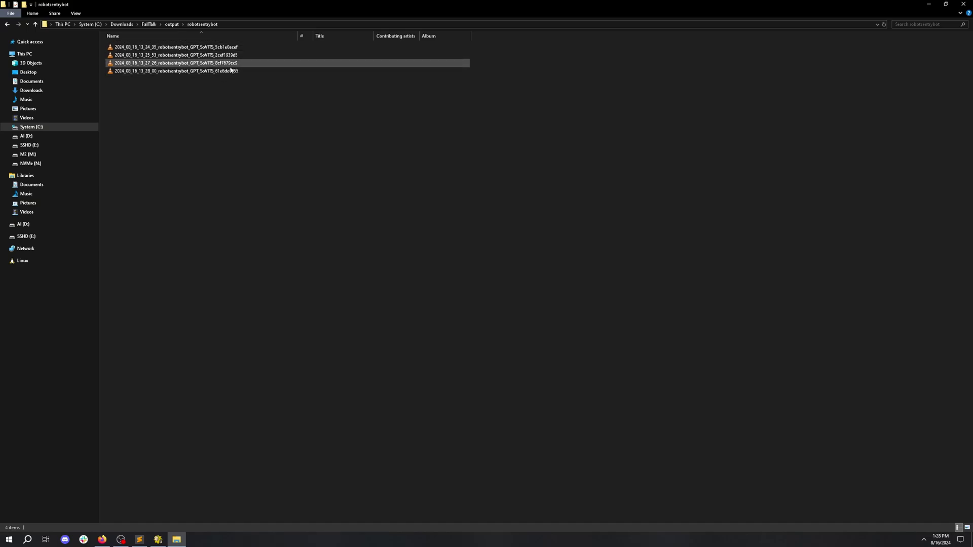
click(158, 539)
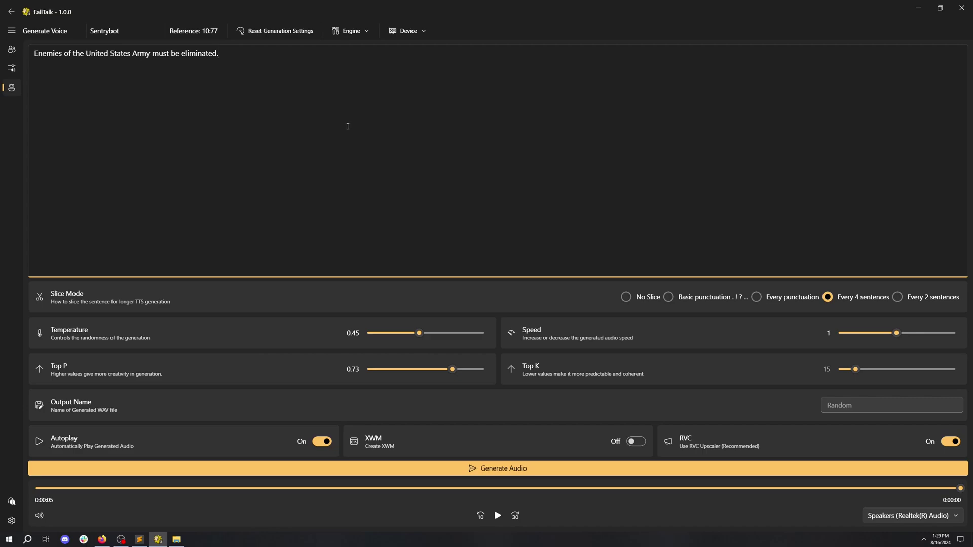
Switch the engine to VoiceCraft and load the untrained Paladin Danse model
click(352, 31)
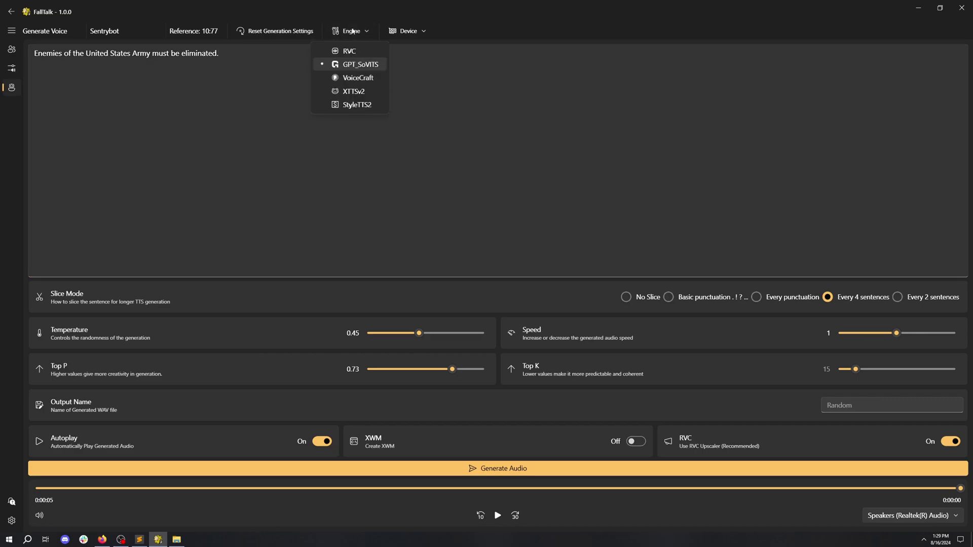
click(351, 79)
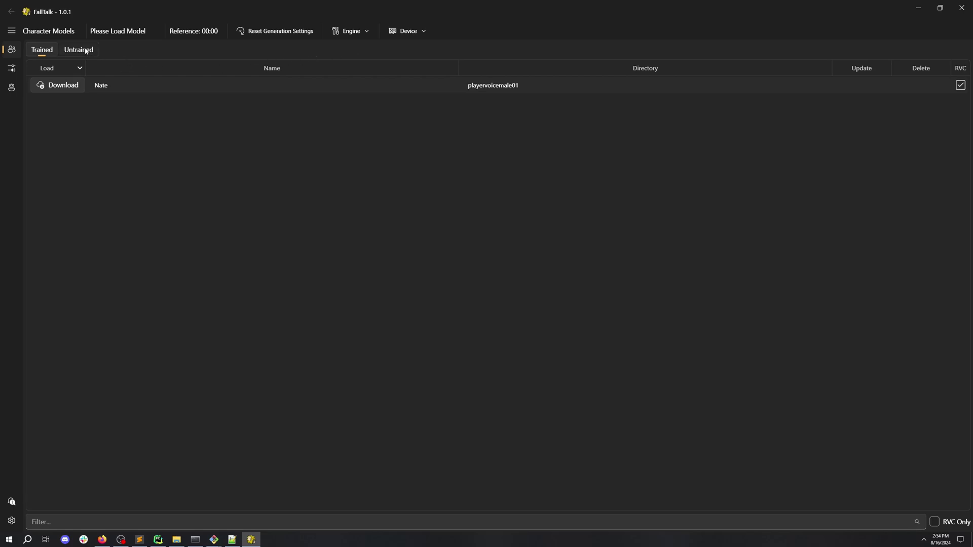
click(86, 51)
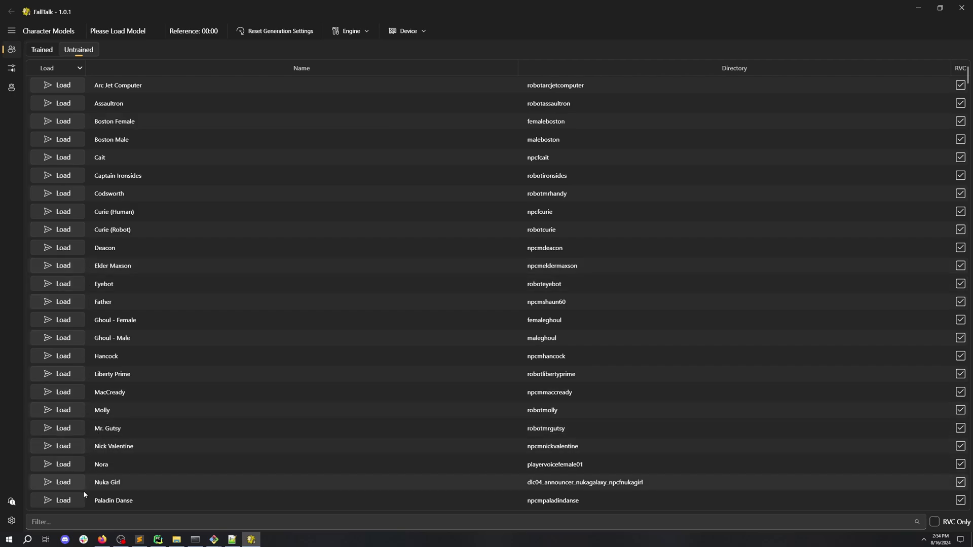
click(72, 503)
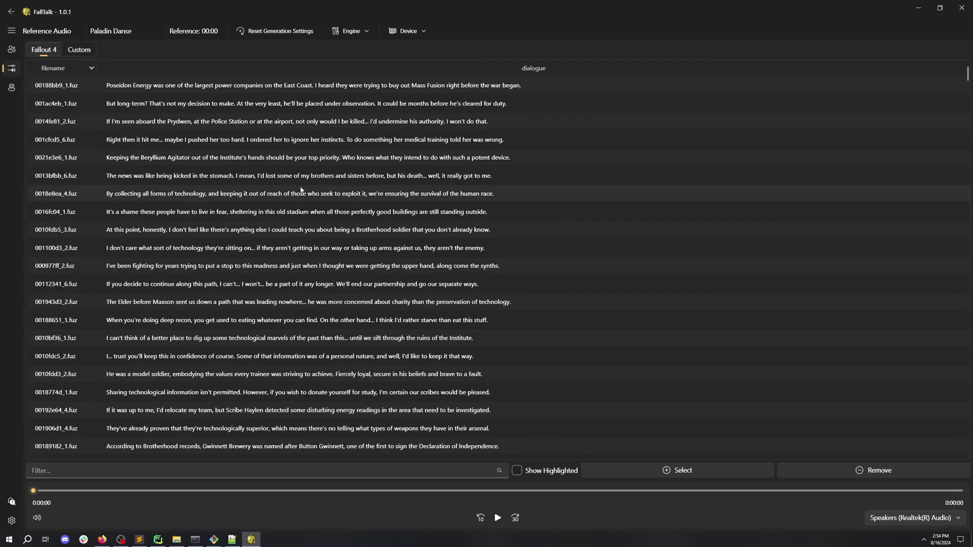
Set the 0013bfbb_6 stomach line as reference audio and transcribe it
click(265, 178)
click(672, 470)
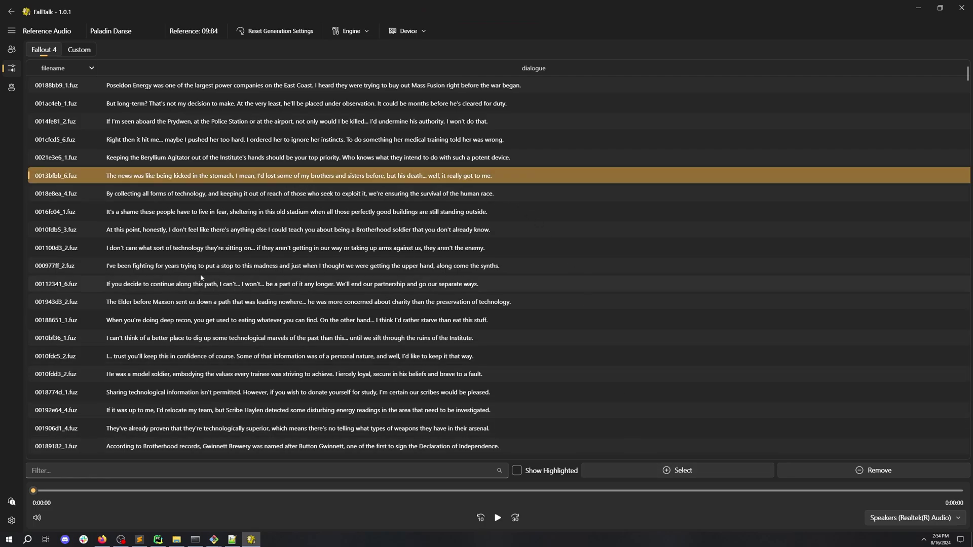
click(12, 88)
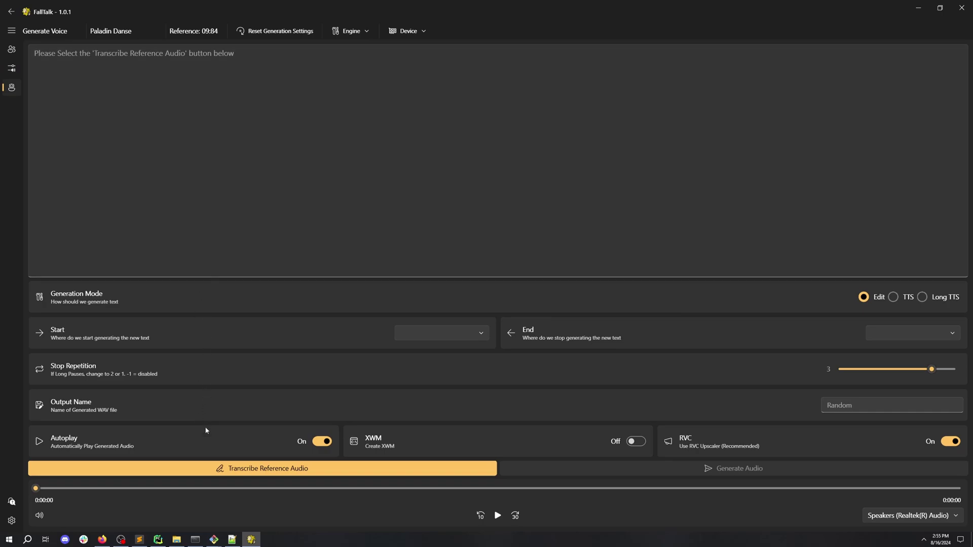
click(226, 467)
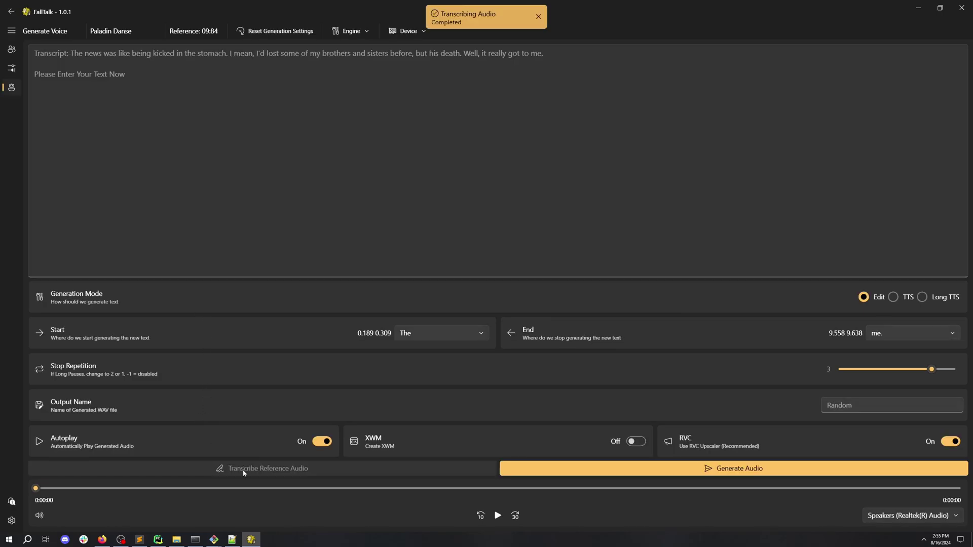
Set the edit span from 'the' to 'stomach.' and enter replacement text 'the teeth'
click(430, 334)
click(419, 462)
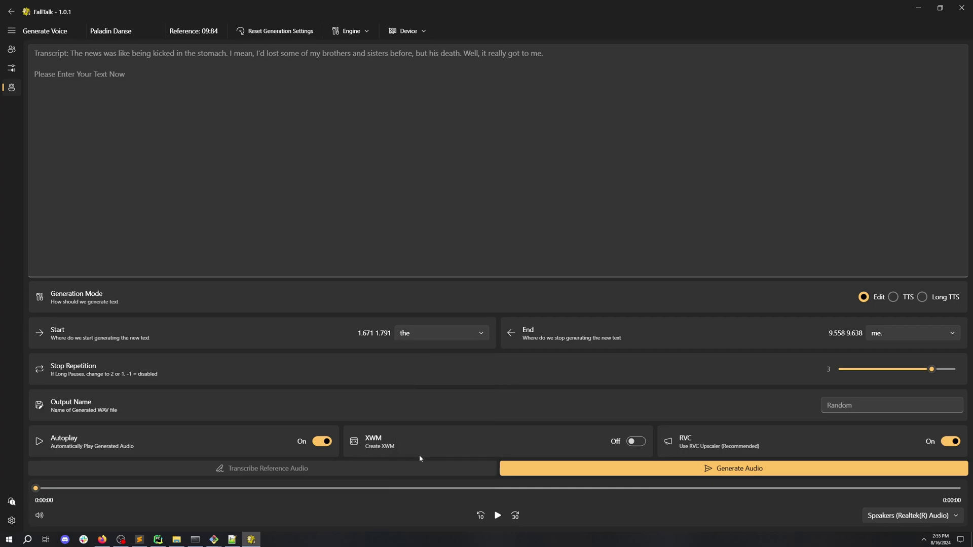
click(888, 336)
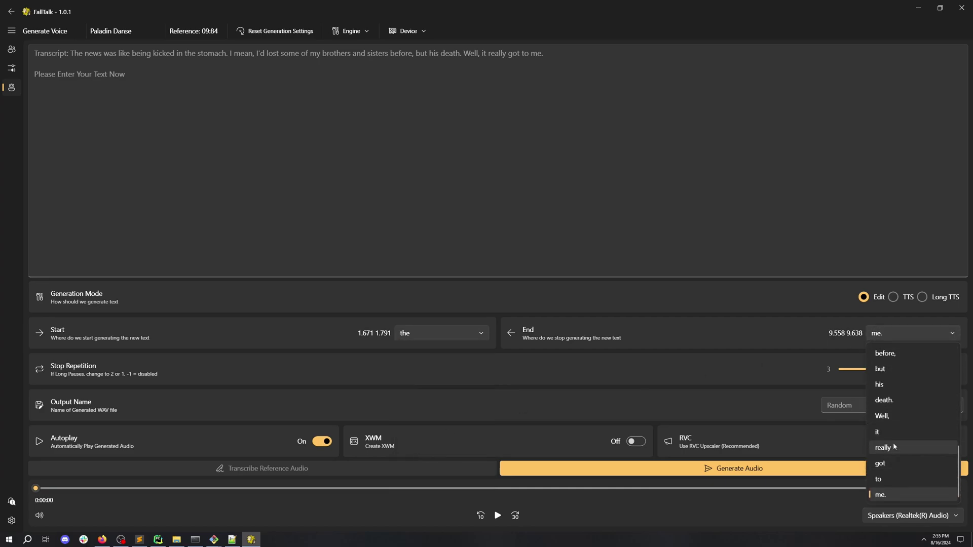
scroll(893, 447, up, 2)
scroll(893, 446, up, 3)
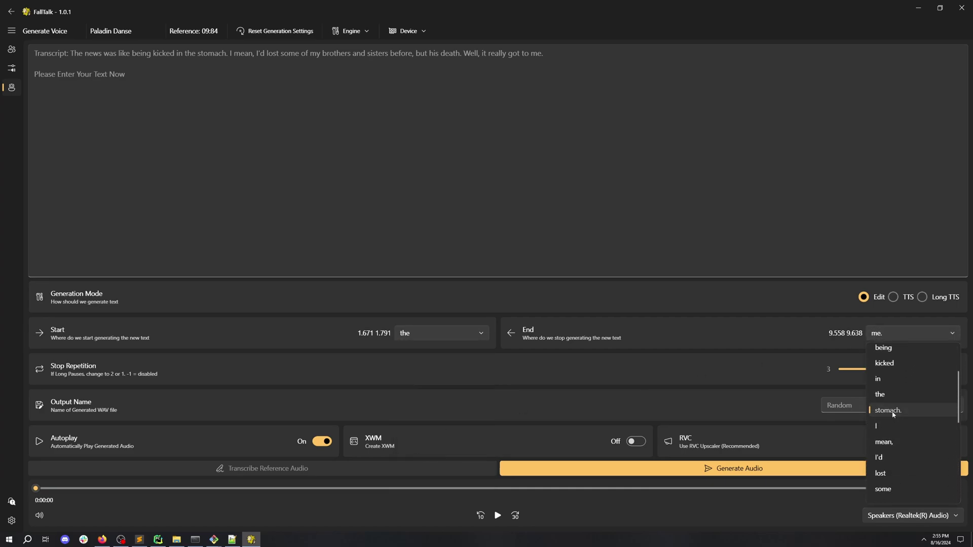
click(892, 409)
click(448, 181)
text(the teeth.)
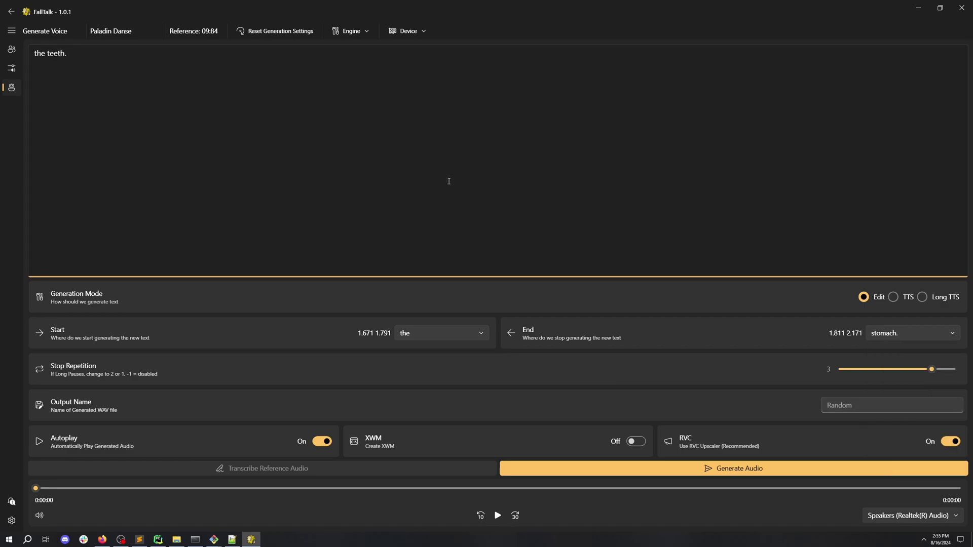
Generate the edited Paladin Danse line with VoiceCraft, producing a 9-second clip
click(719, 476)
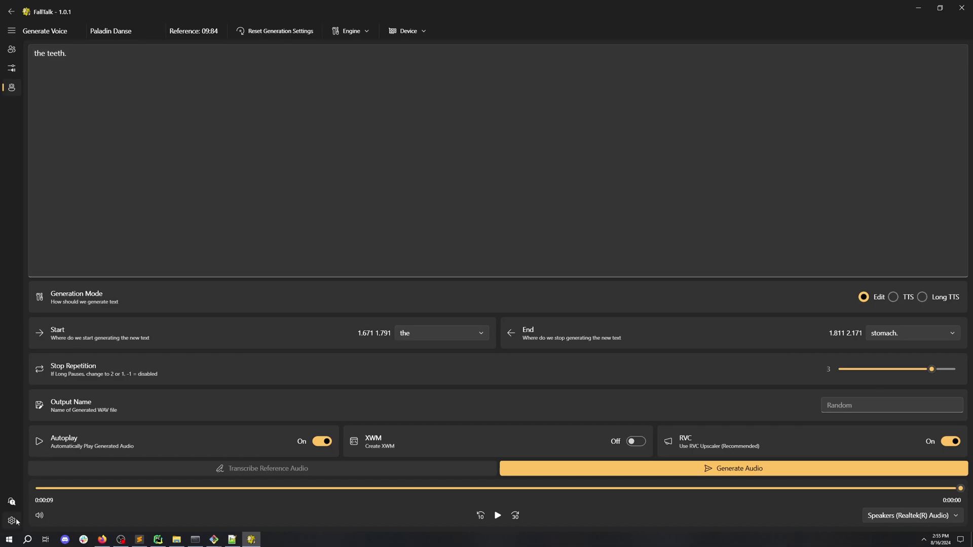
Open the FAQ page and scroll through its question sections
click(12, 502)
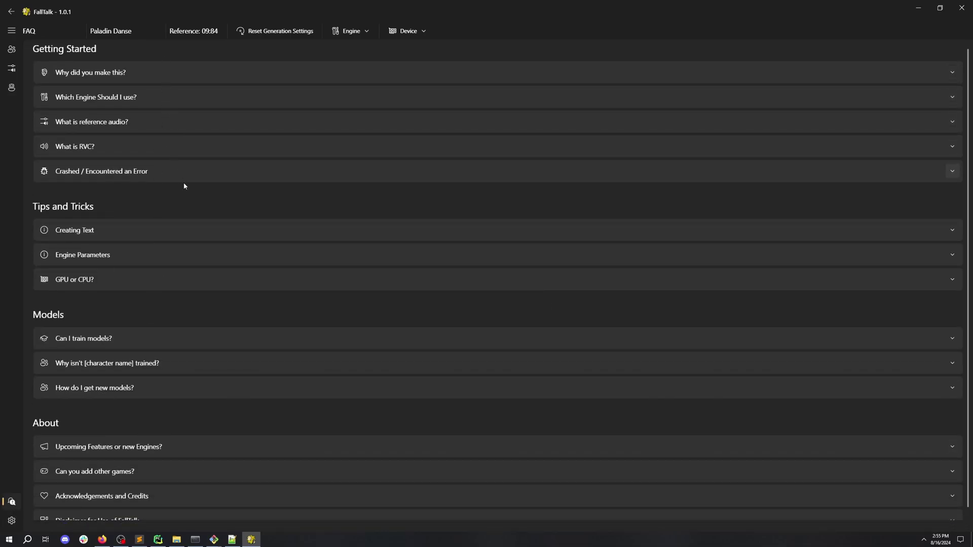
scroll(187, 193, down, 1)
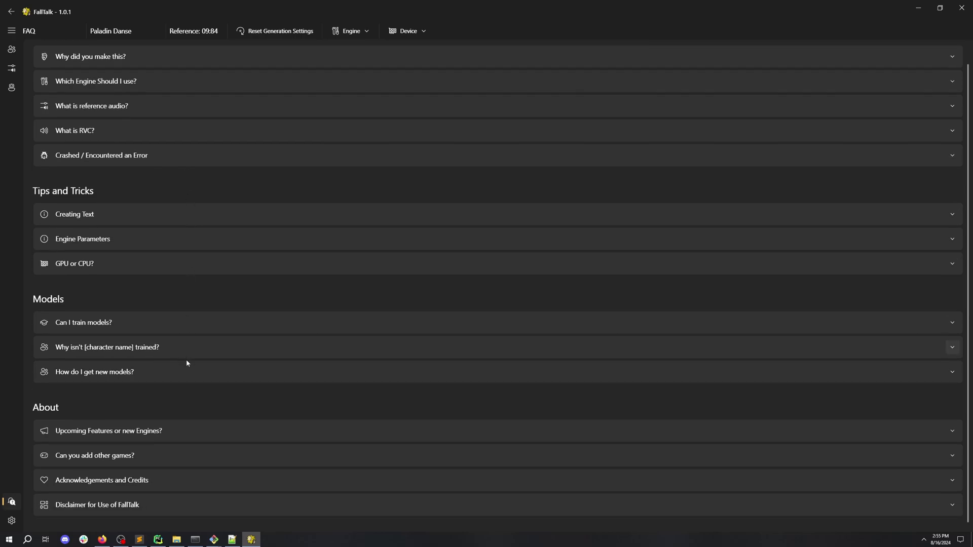
Review the RVC, VoiceCraft, XTTS, GPT SoVITS and StyleTTS2 settings, then return to Main Settings
click(12, 520)
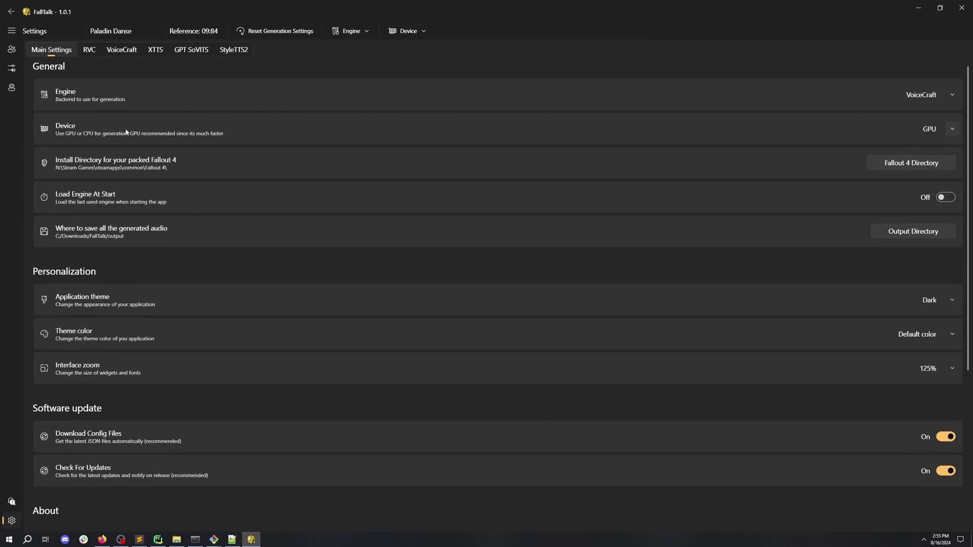
click(90, 52)
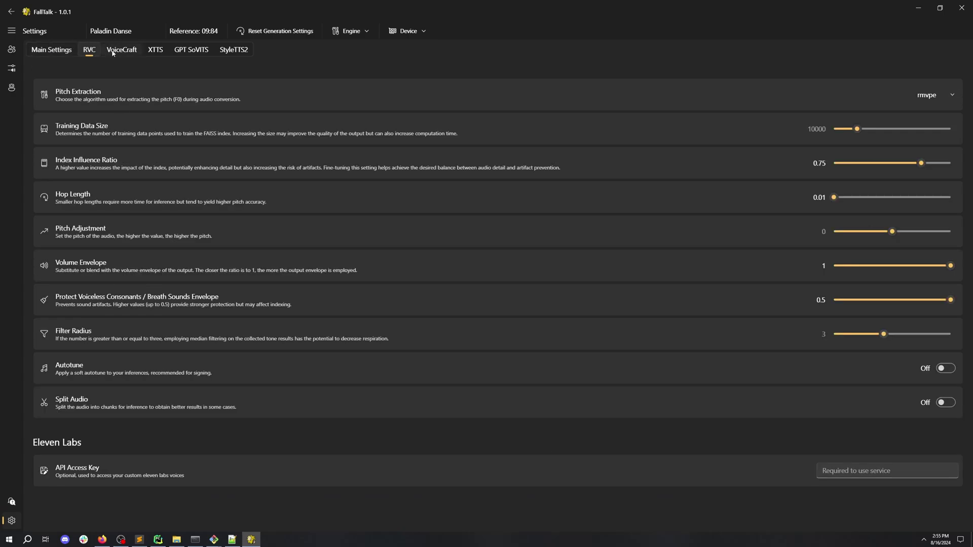
click(112, 53)
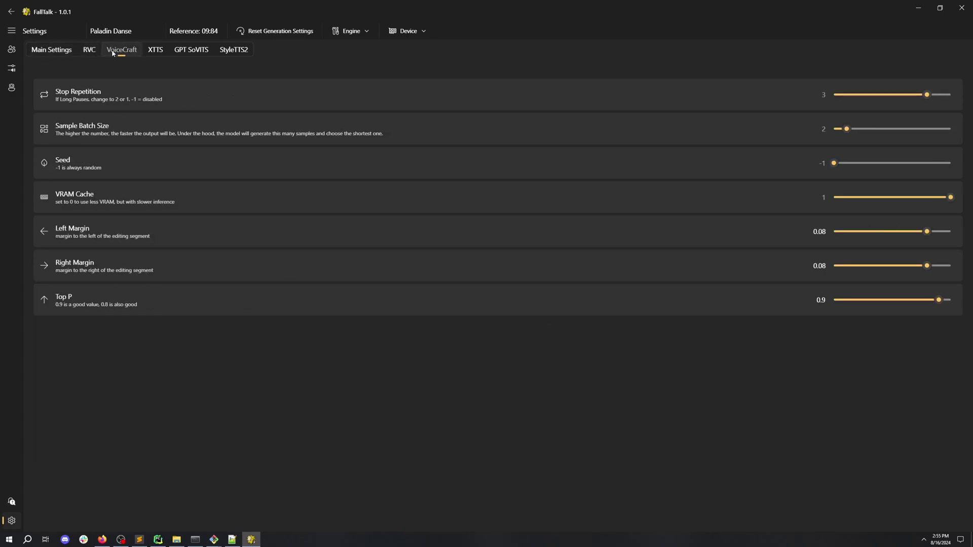
click(155, 51)
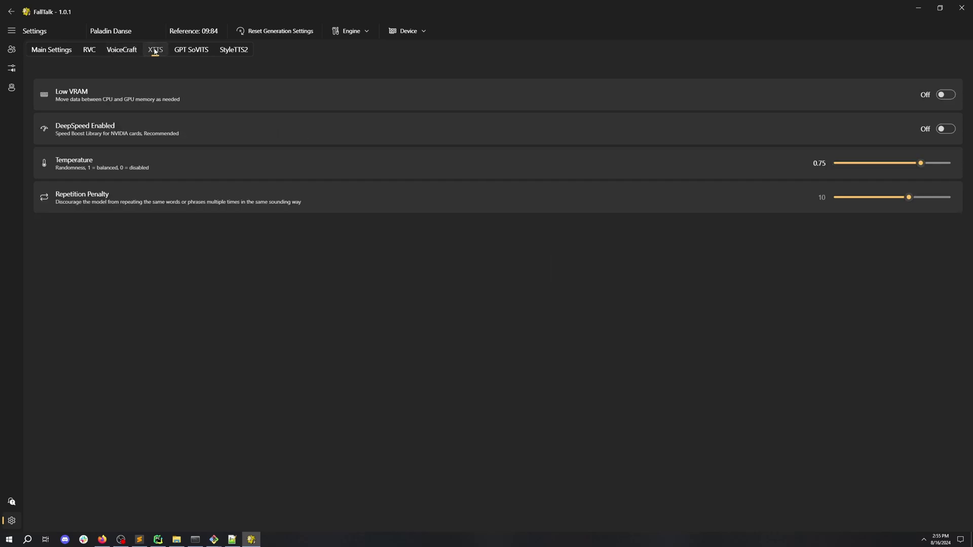
click(195, 51)
click(242, 53)
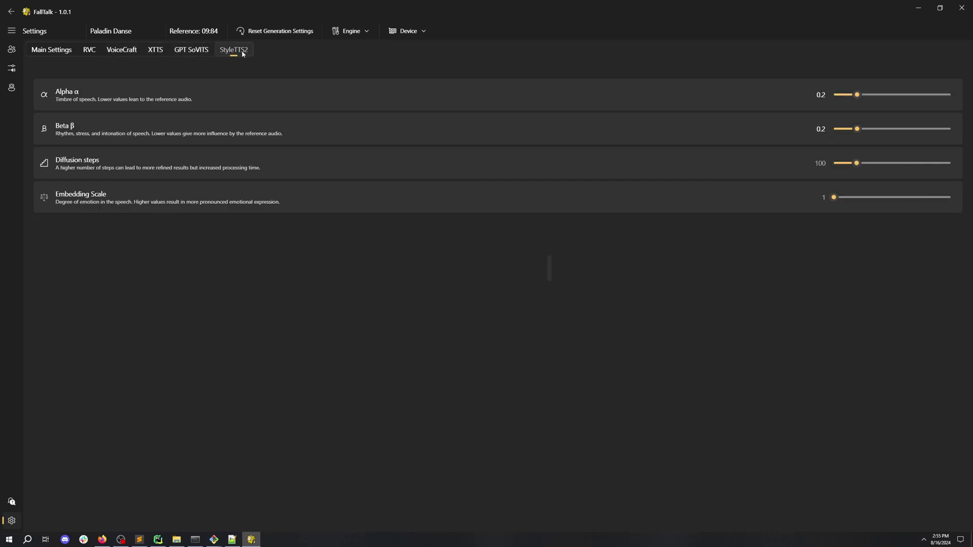
click(57, 53)
scroll(64, 121, down, 5)
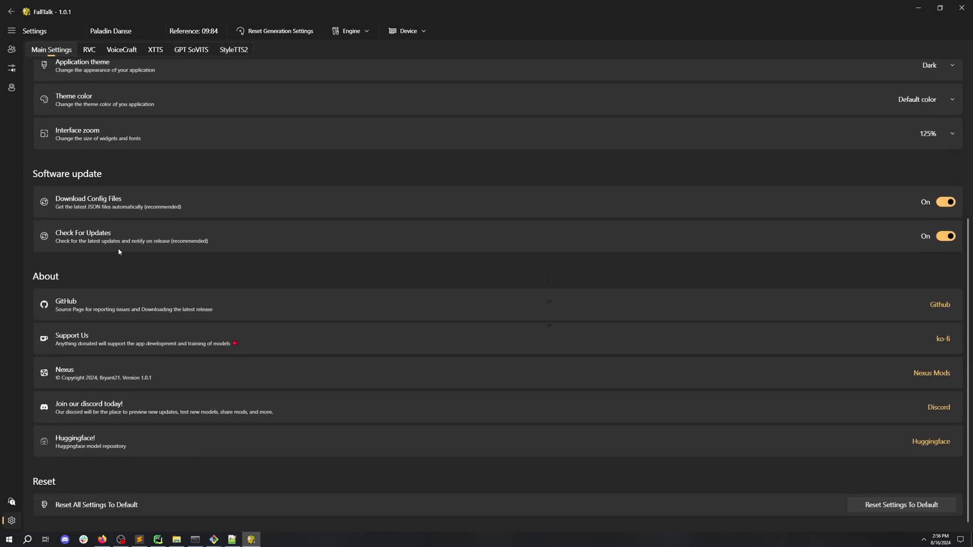